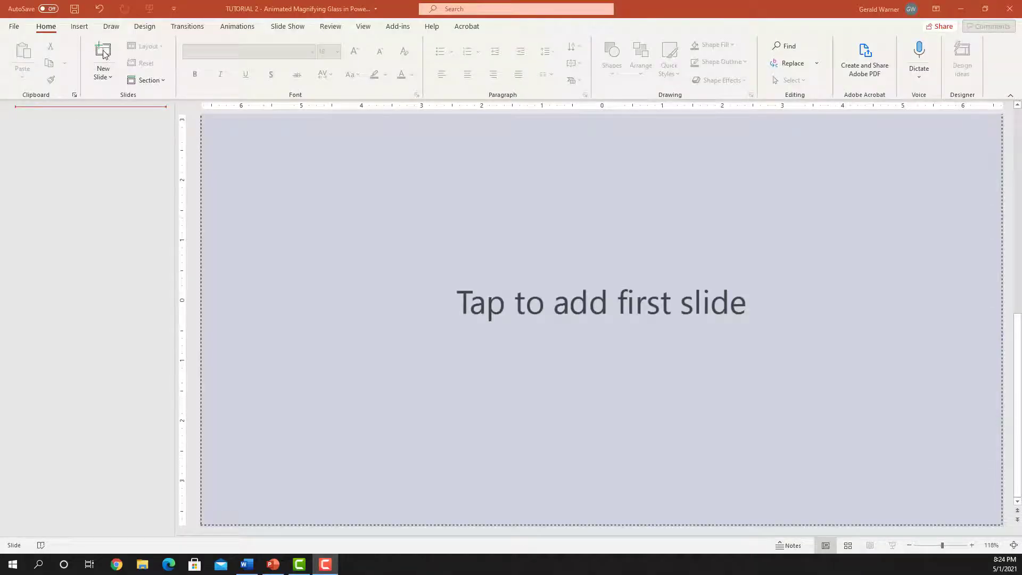
- Add the first slide and switch it to the Blank layout
click(564, 307)
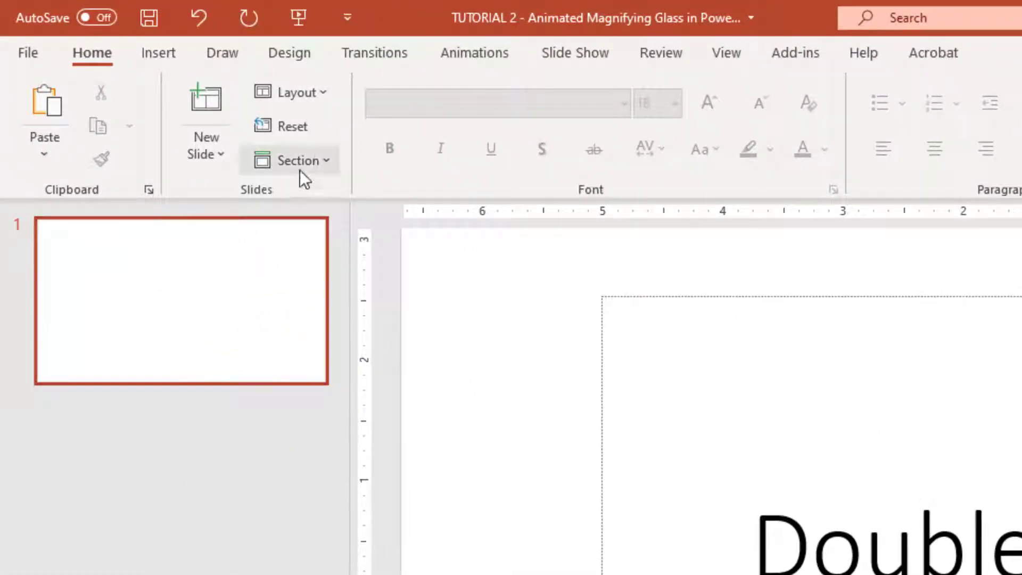
click(320, 92)
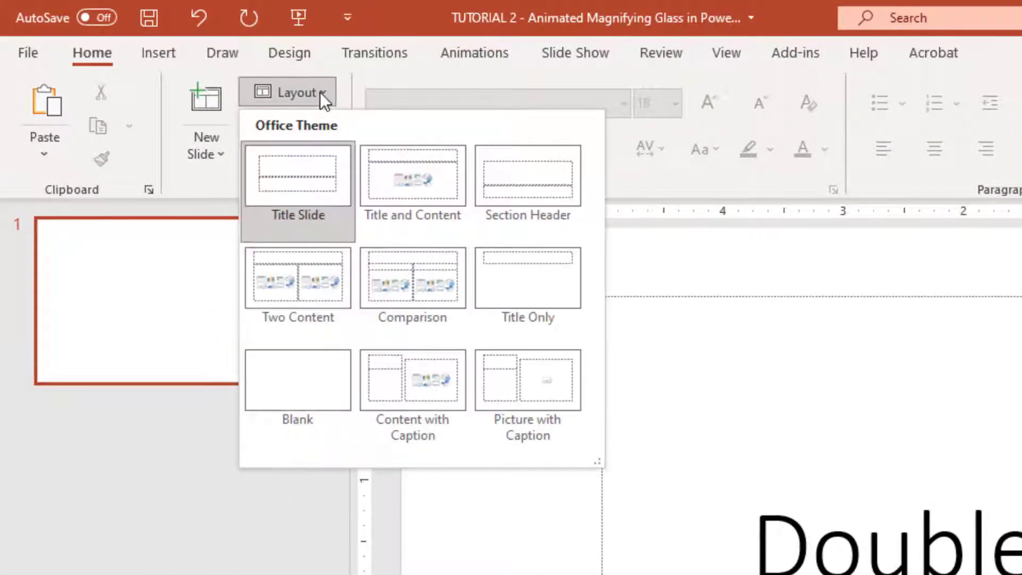
click(299, 372)
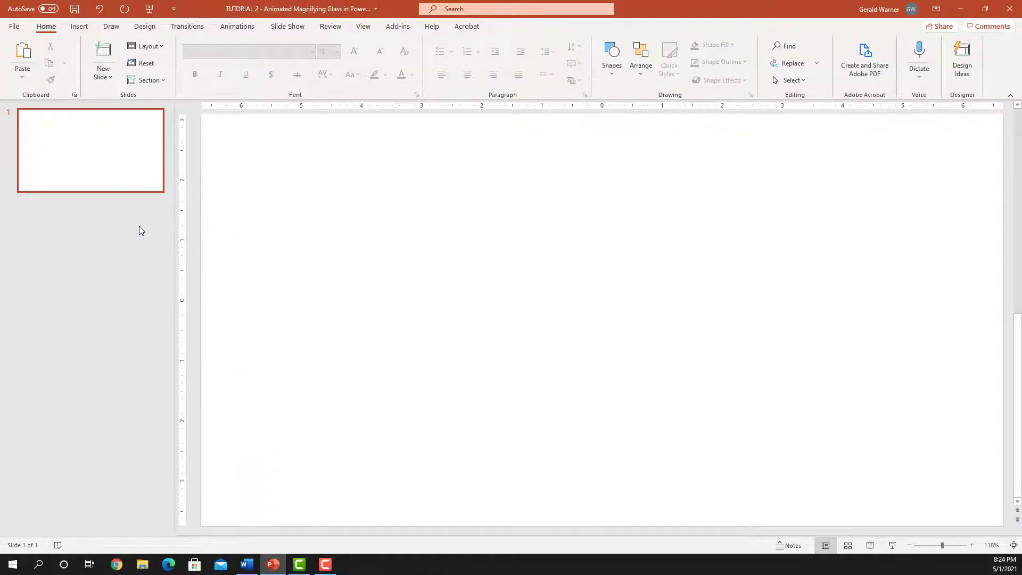
- Begin inserting a picture from this device, then cancel the file browser
click(79, 27)
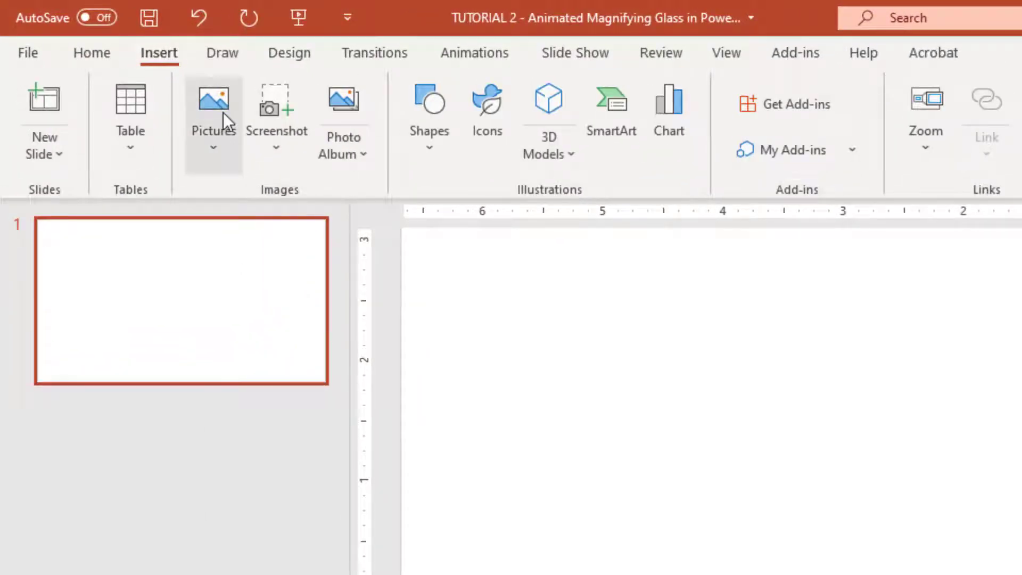
click(223, 118)
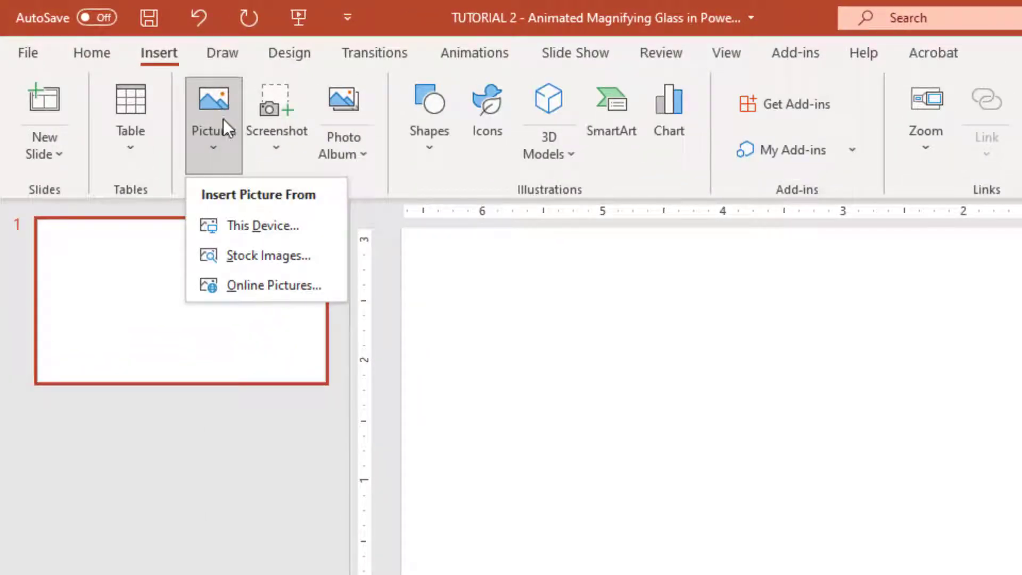
click(264, 232)
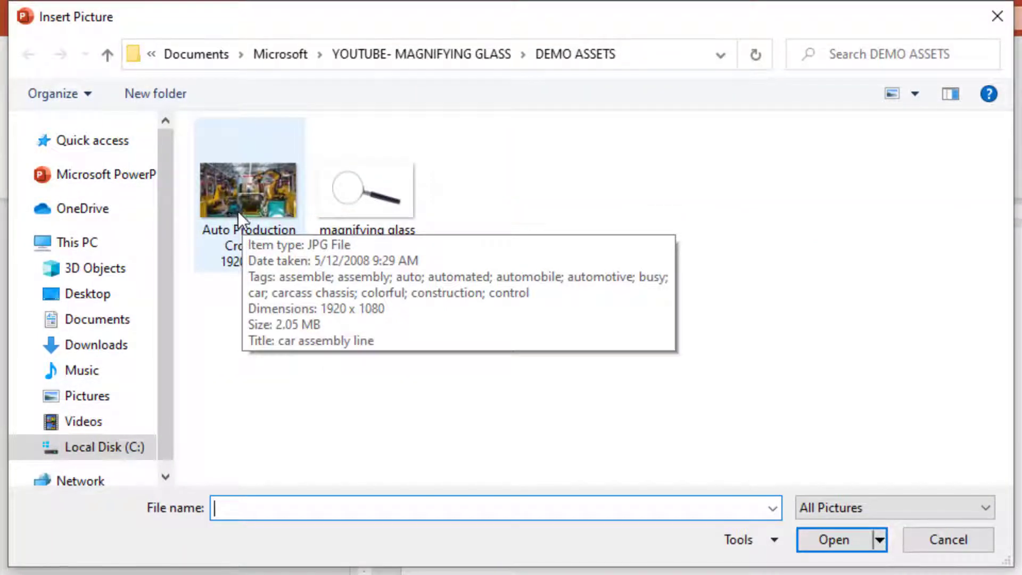
click(940, 540)
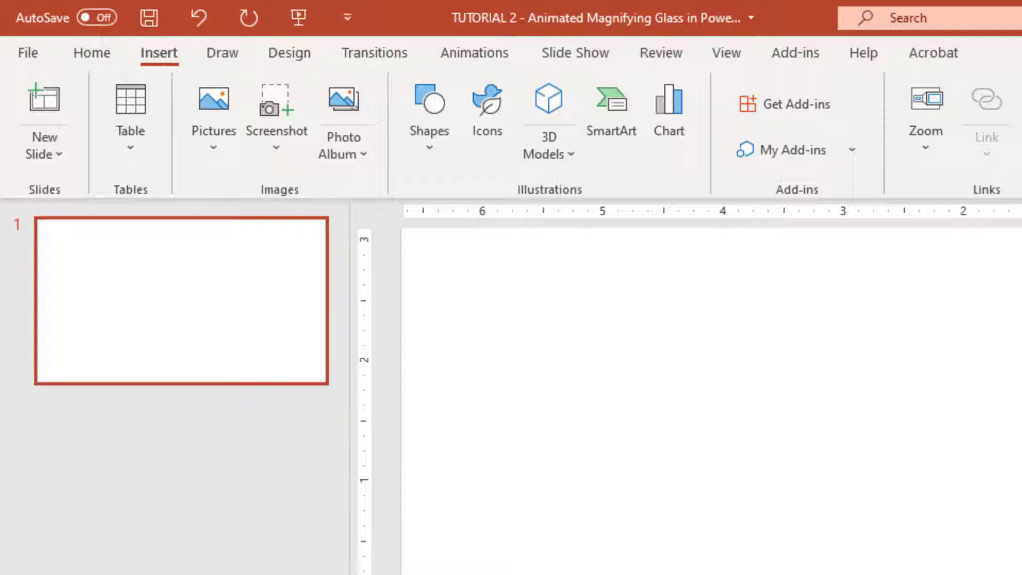
- Fill the slide background with the picture Auto Production Cropped 1920x1080
click(285, 60)
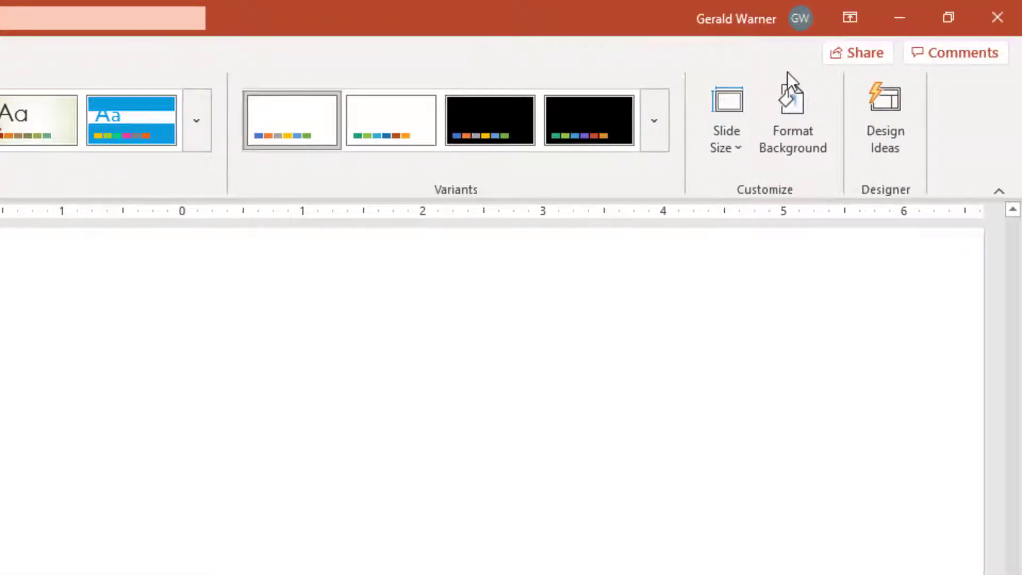
click(780, 106)
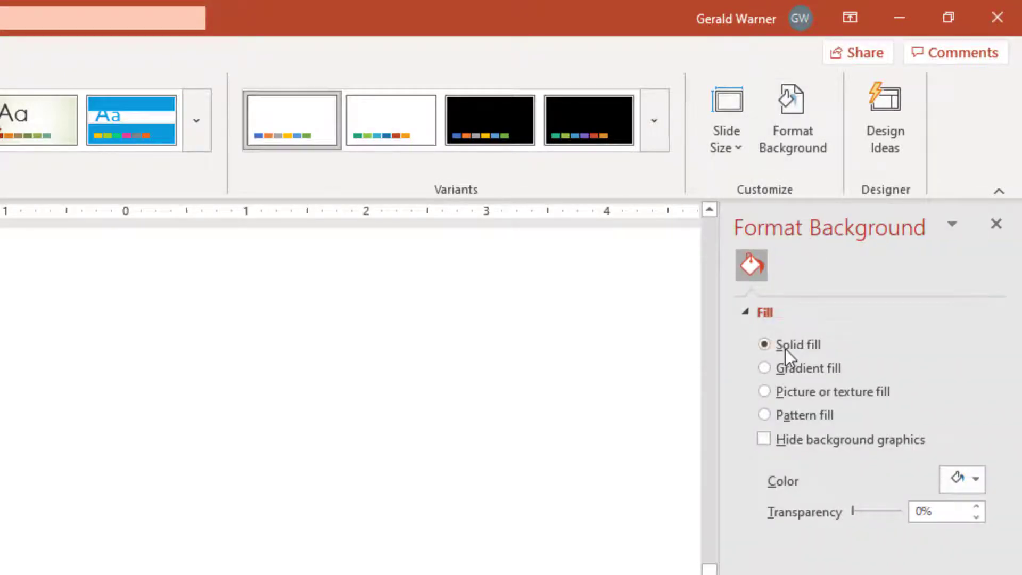
click(773, 392)
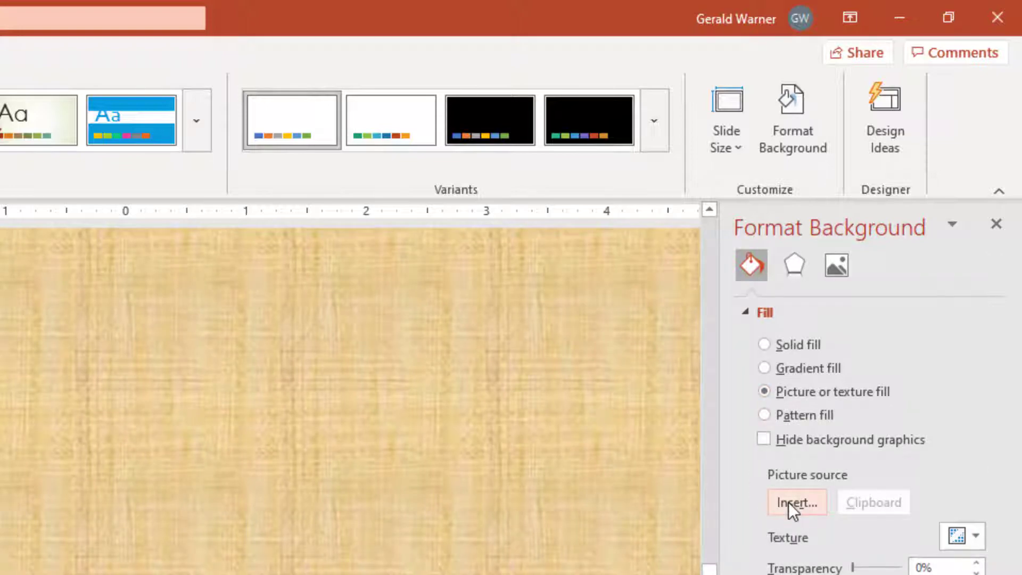
click(788, 503)
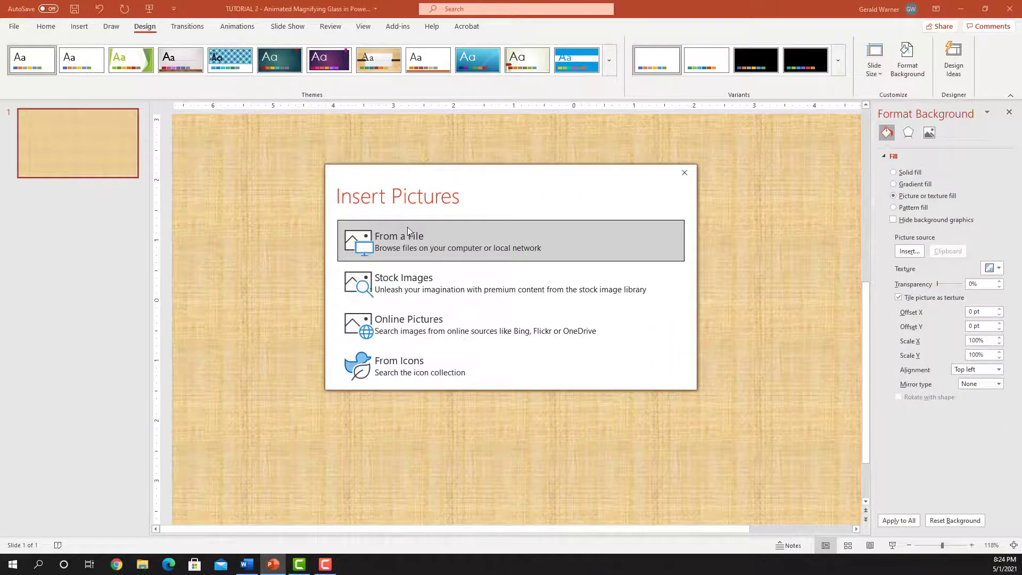
click(398, 230)
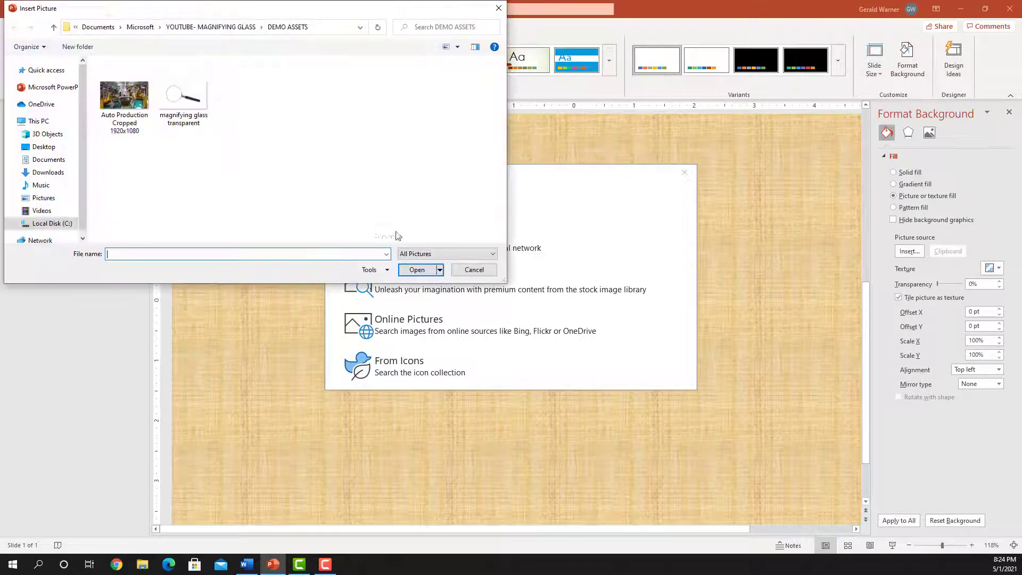
click(106, 105)
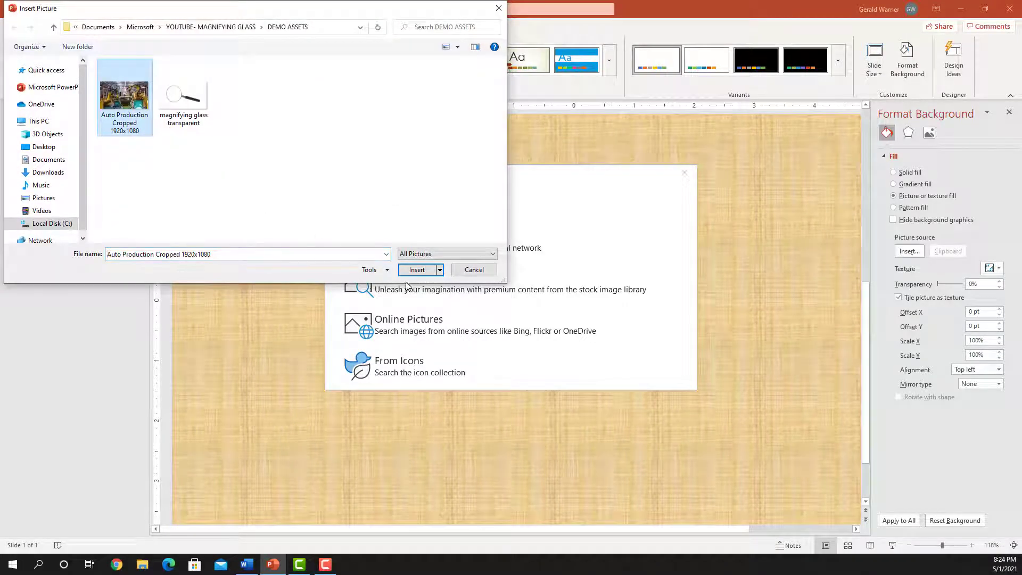
click(419, 272)
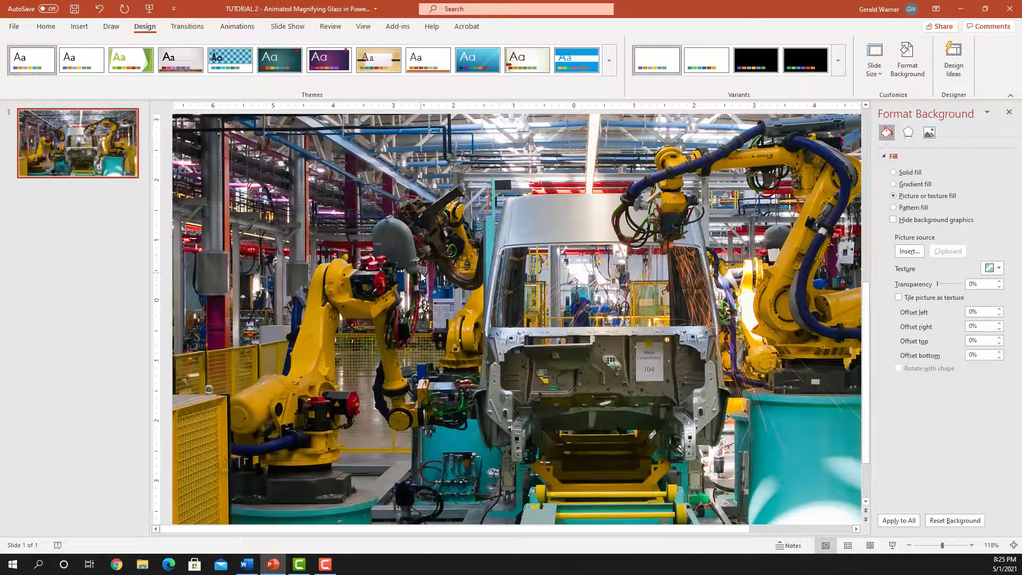
click(47, 26)
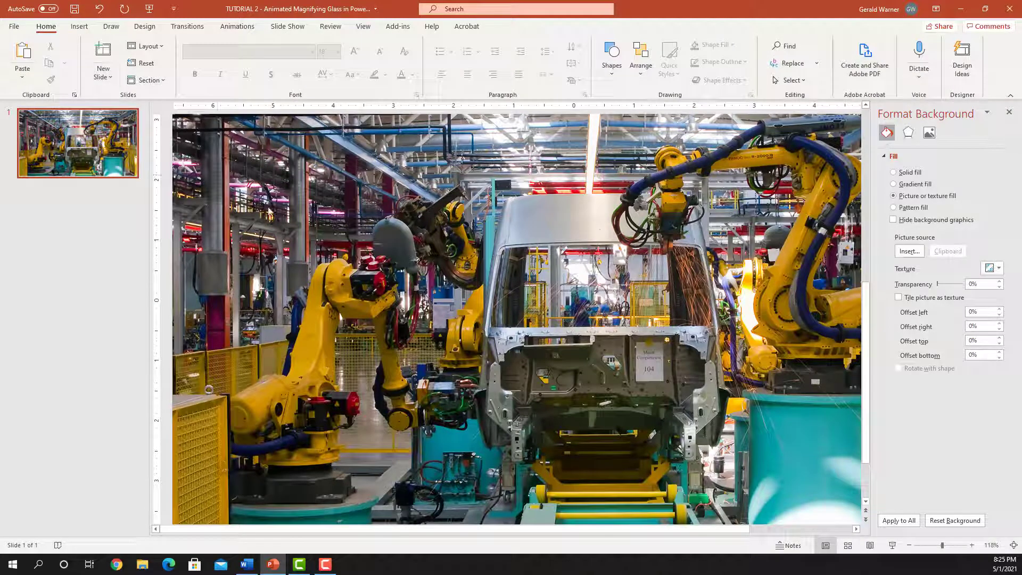
- Fit the slide in view and insert the 'magnifying glass transparent' picture from this device
click(937, 547)
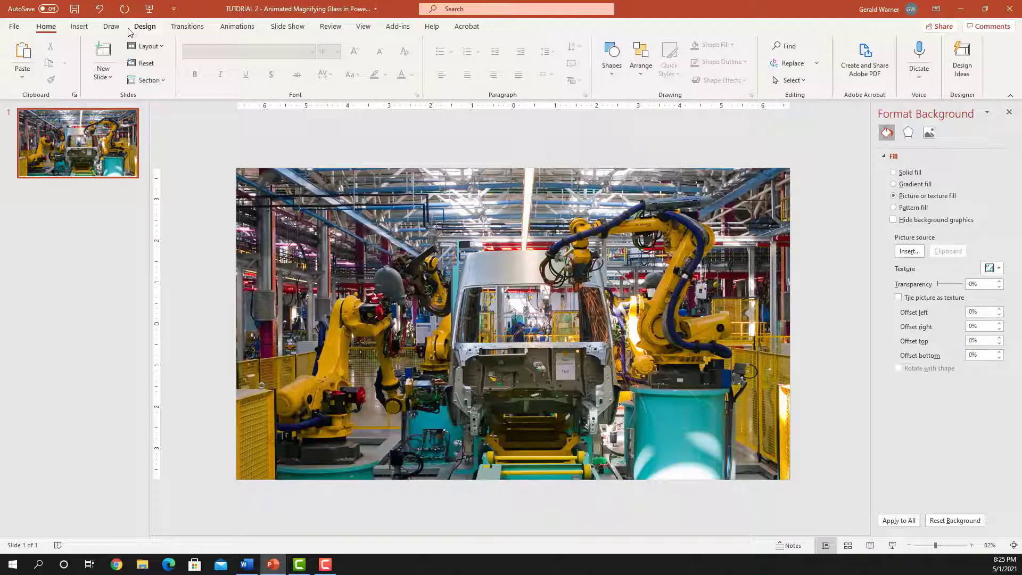
click(78, 27)
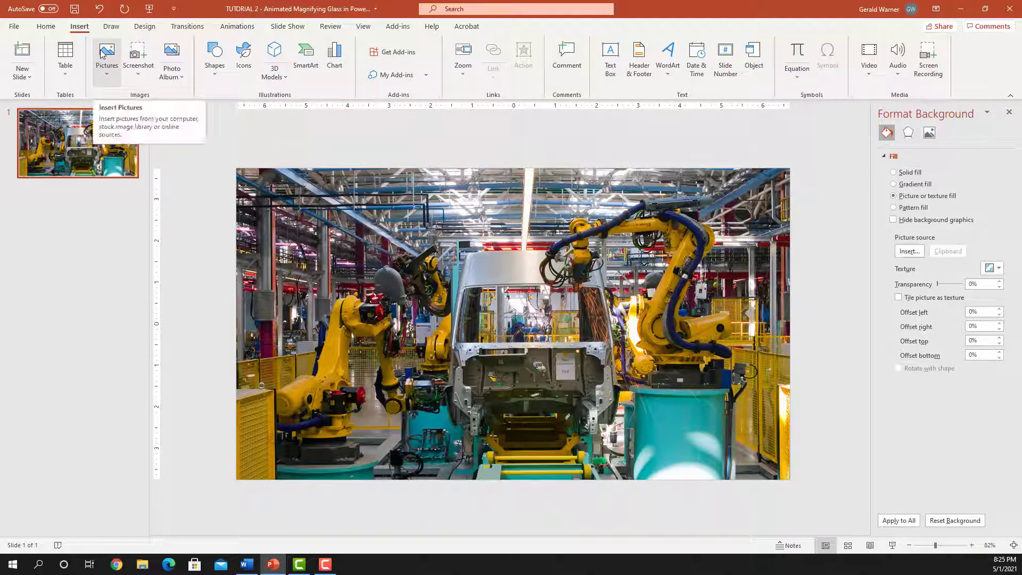
click(102, 53)
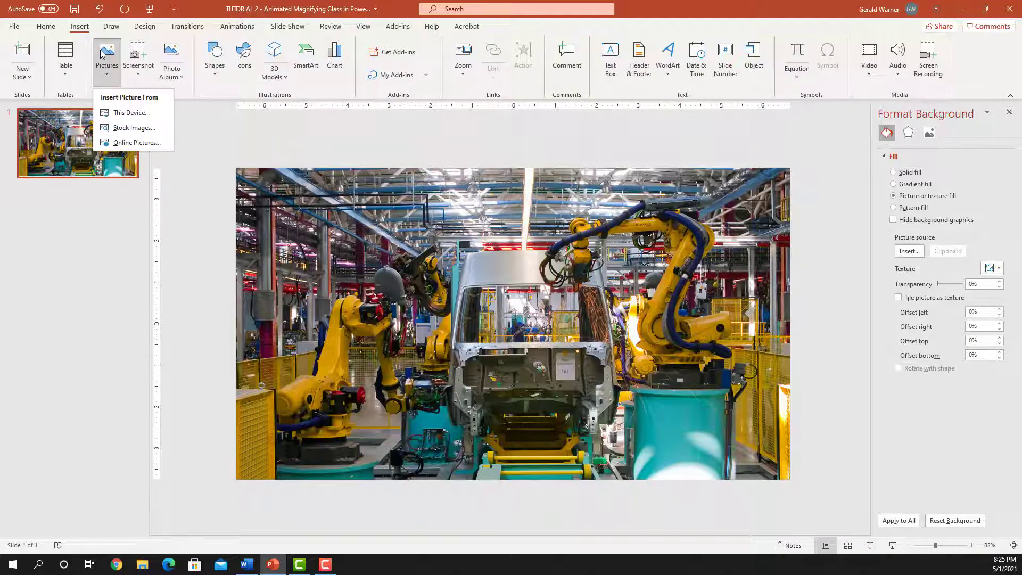
click(128, 113)
click(200, 80)
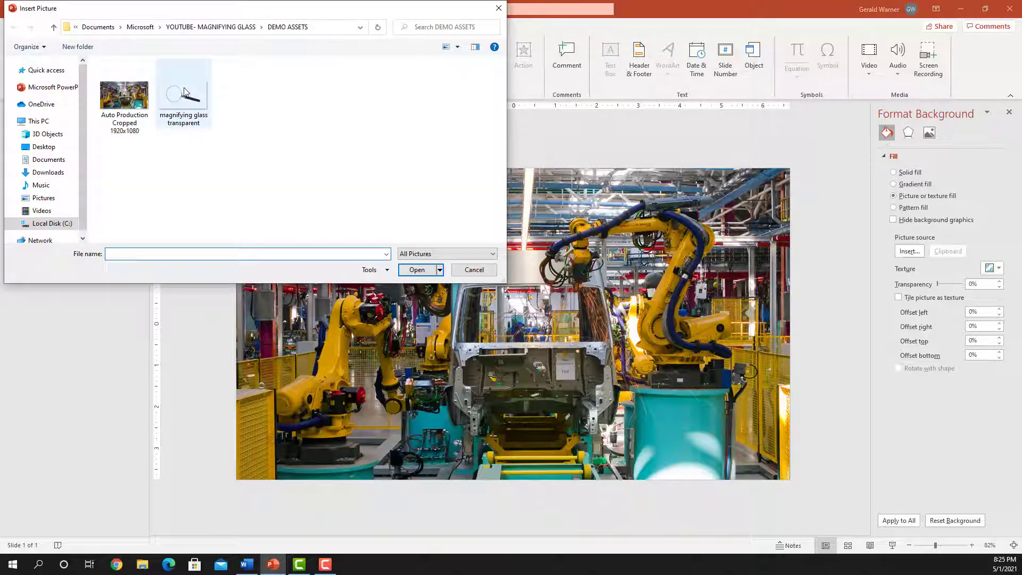
click(415, 270)
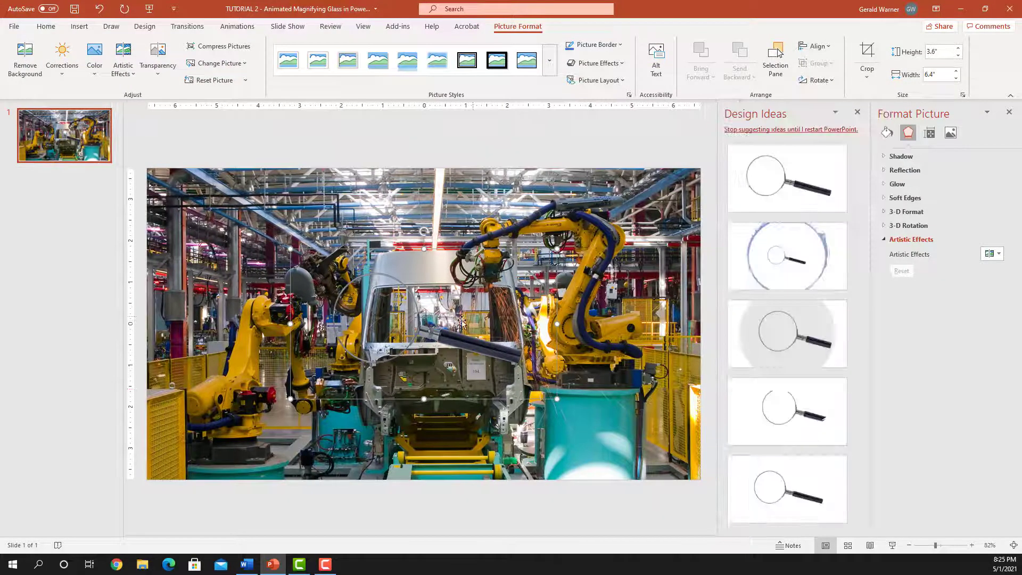
- Move the magnifying glass just past the slide's bottom-right corner and close the background pane
click(857, 112)
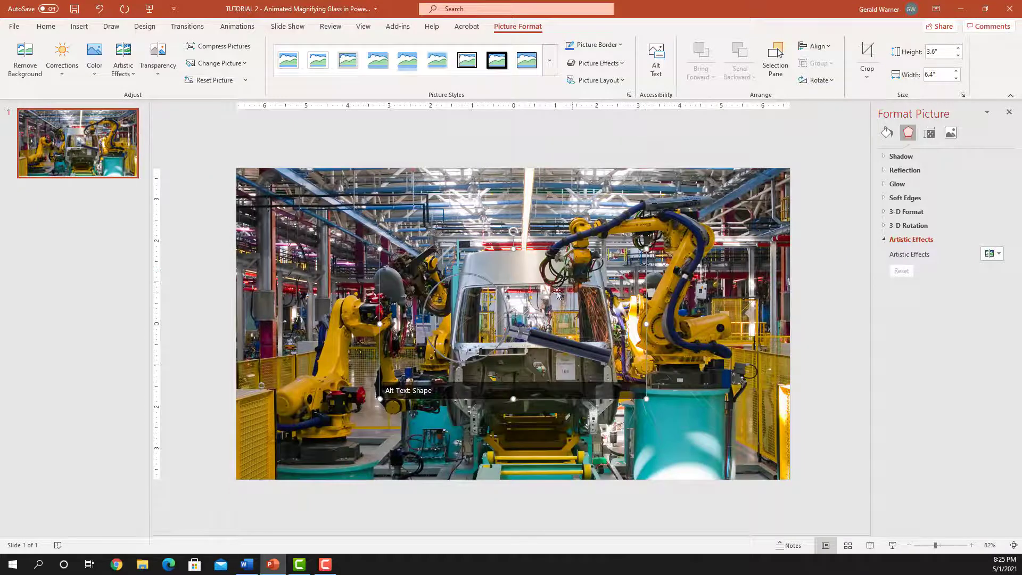
drag(506, 309, 865, 499)
drag(501, 323, 826, 498)
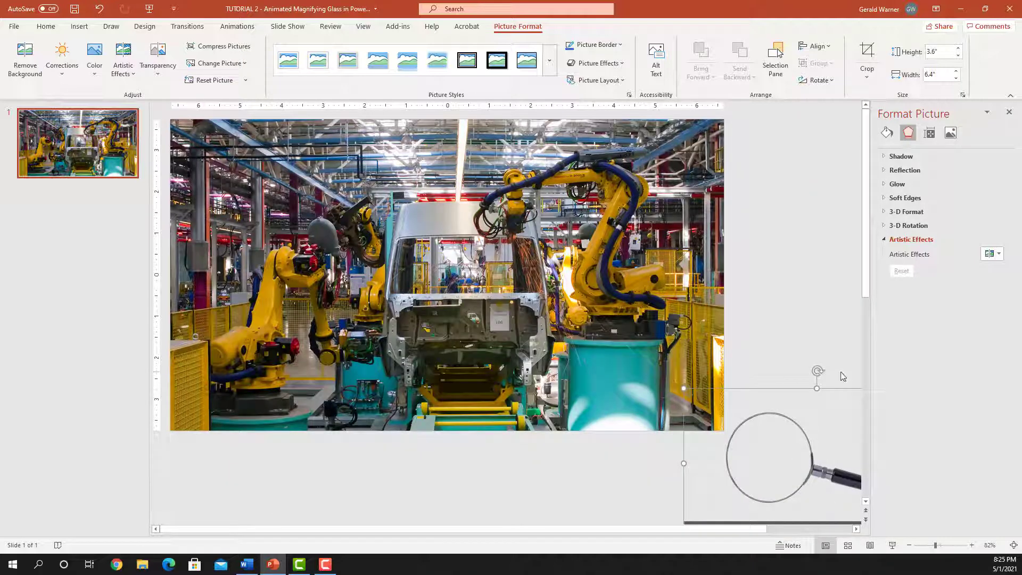
click(798, 226)
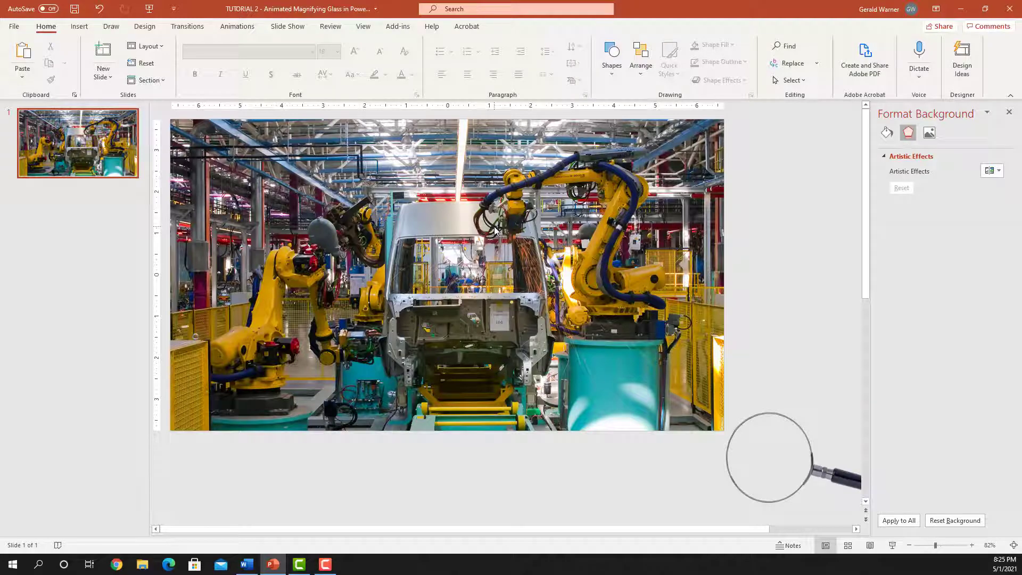
click(1009, 112)
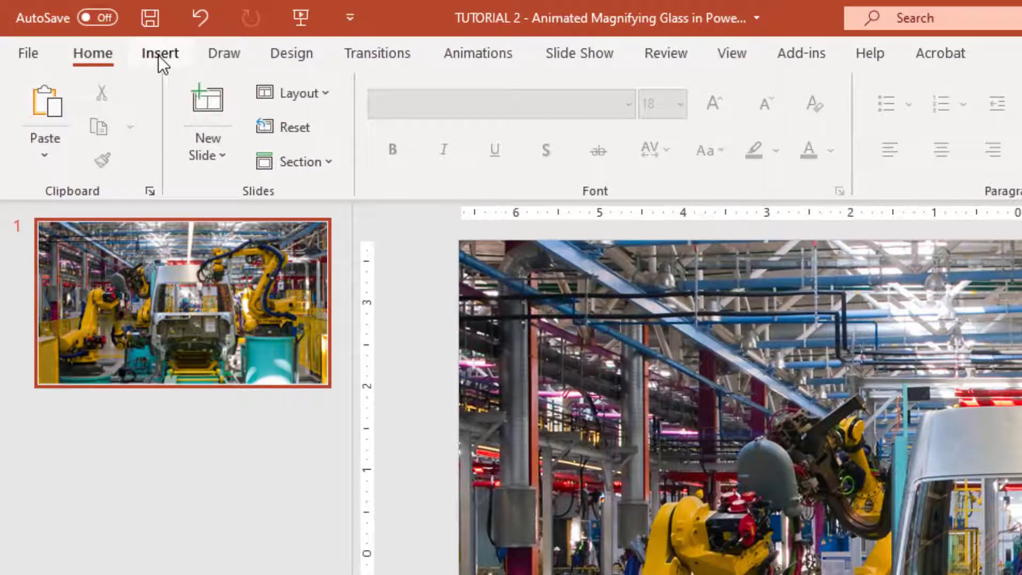
- Insert the Auto Production Cropped factory photo onto the slide as a picture
click(158, 56)
click(214, 113)
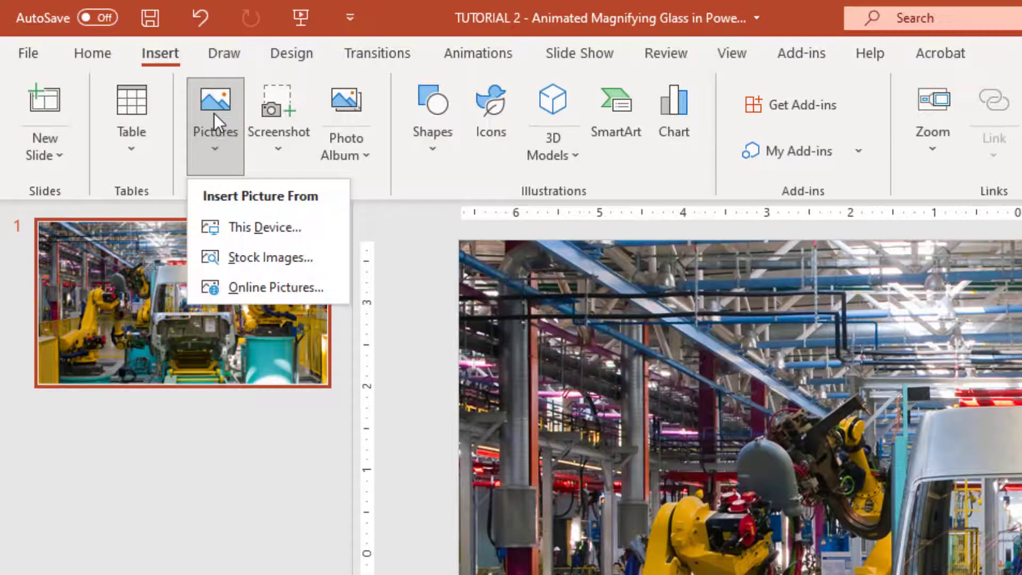
click(267, 224)
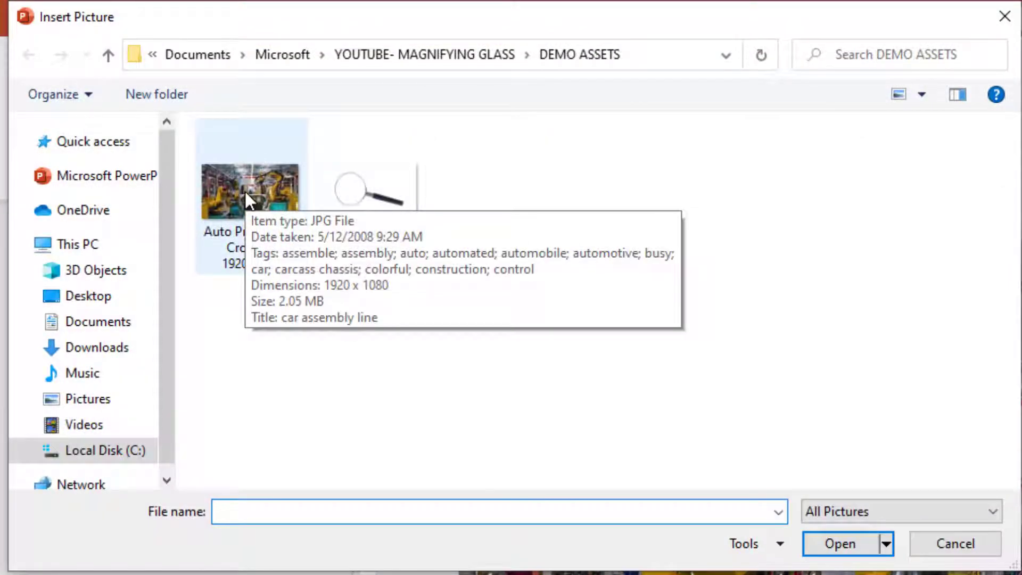
click(245, 191)
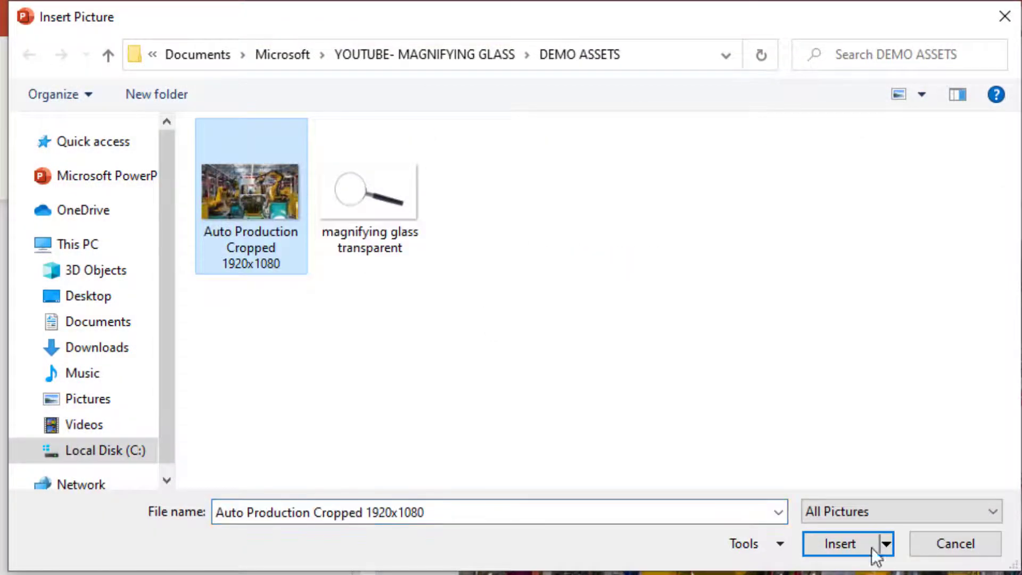
click(829, 544)
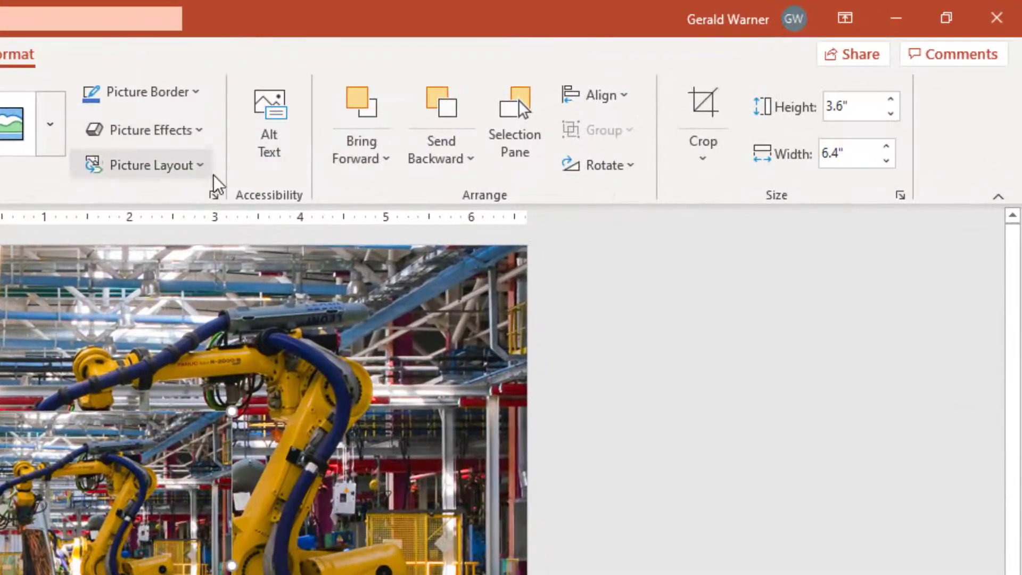
- Scale the factory photo's height to 300% with its aspect ratio locked
click(215, 197)
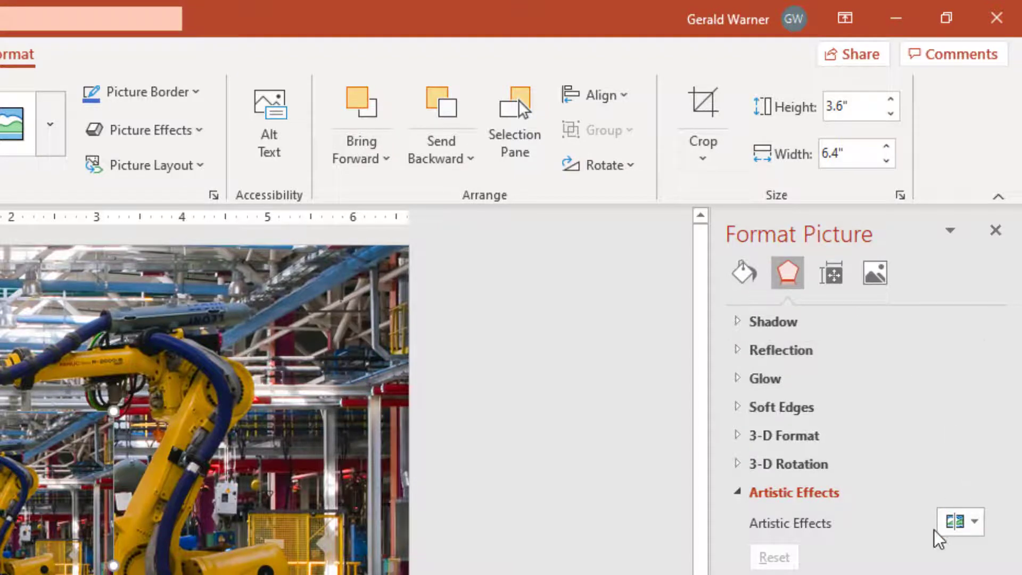
click(831, 276)
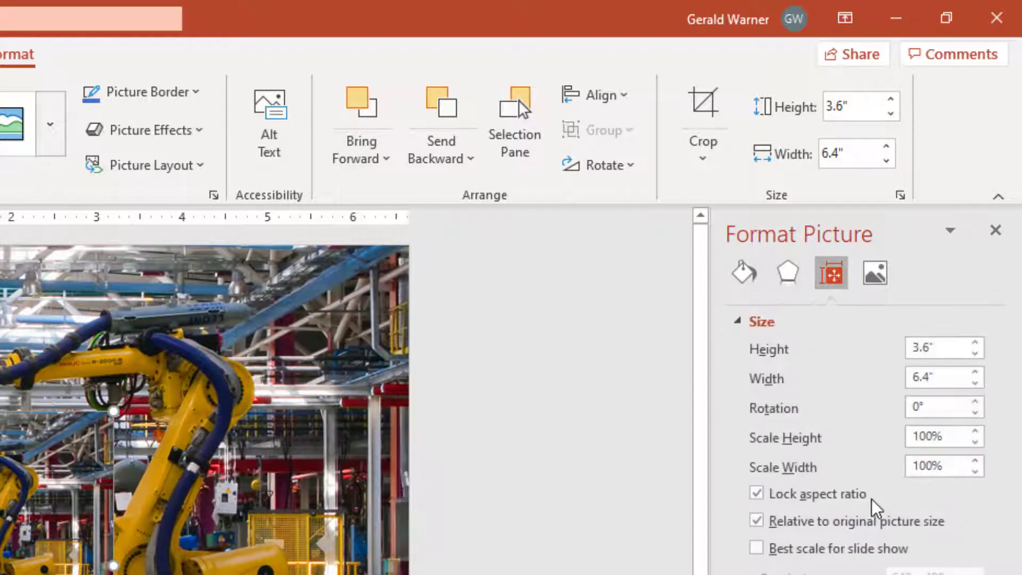
click(956, 441)
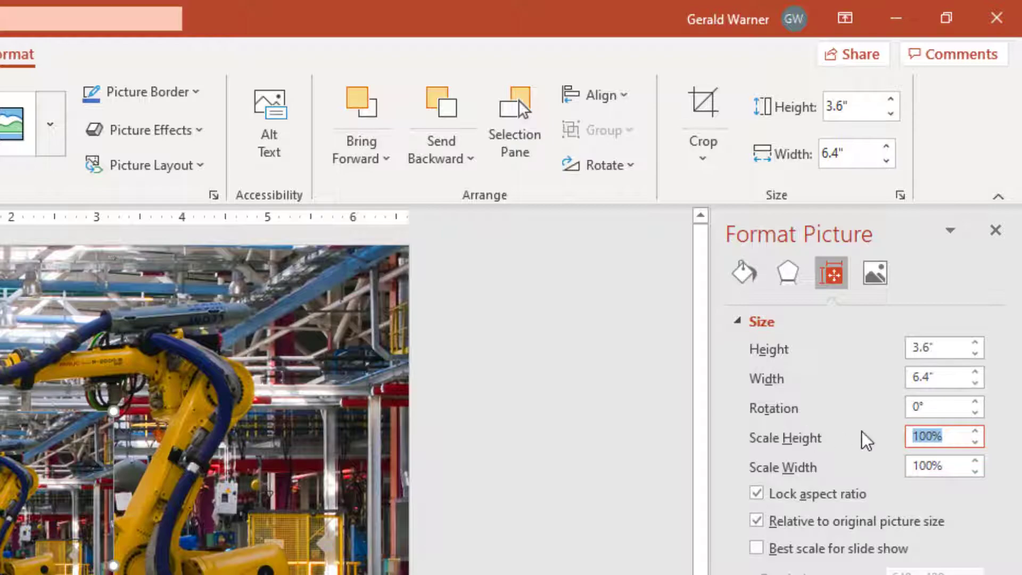
text(300)
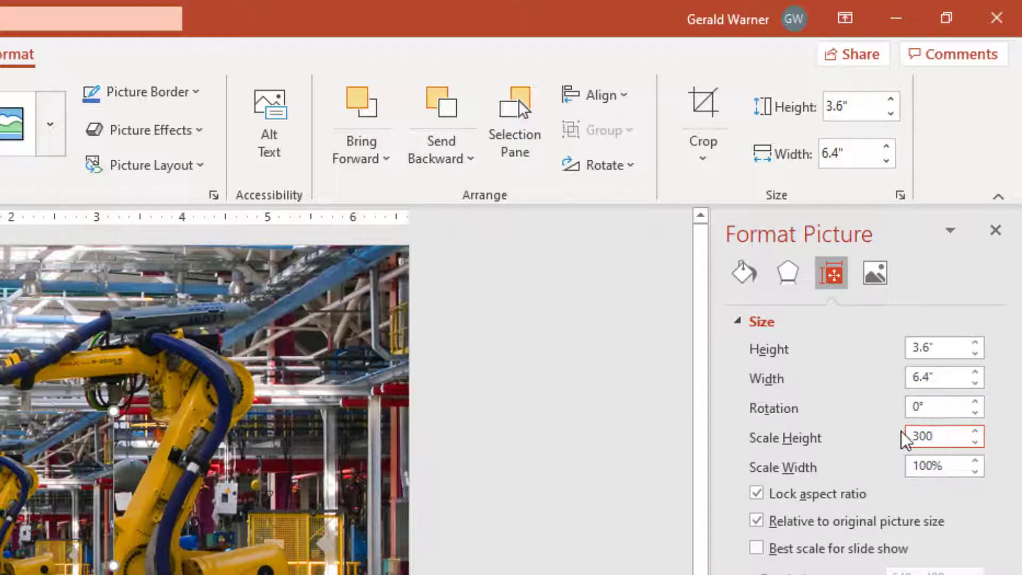
key(Tab)
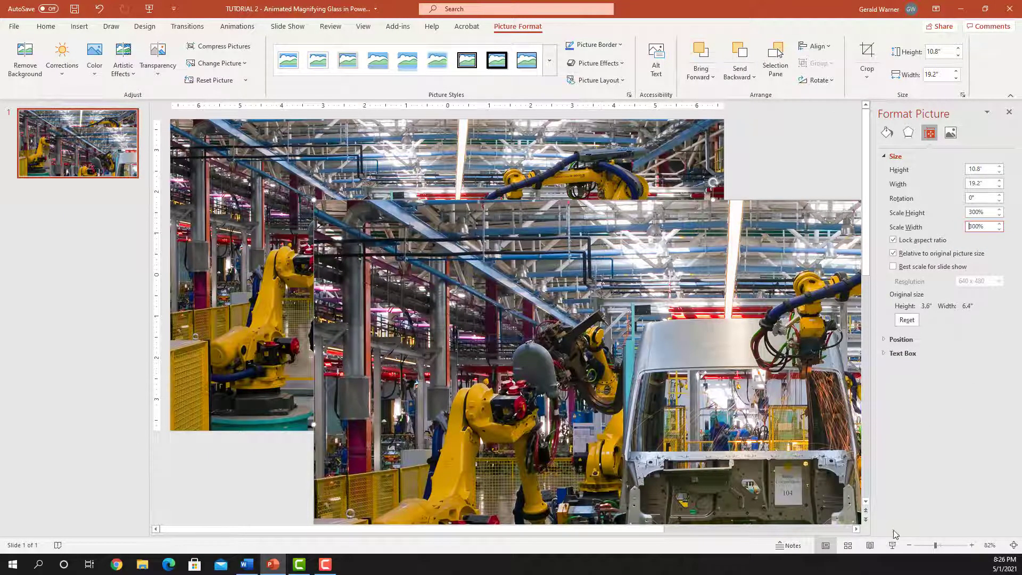
- Zoom out and drag the enlarged factory photo over the slide
click(928, 544)
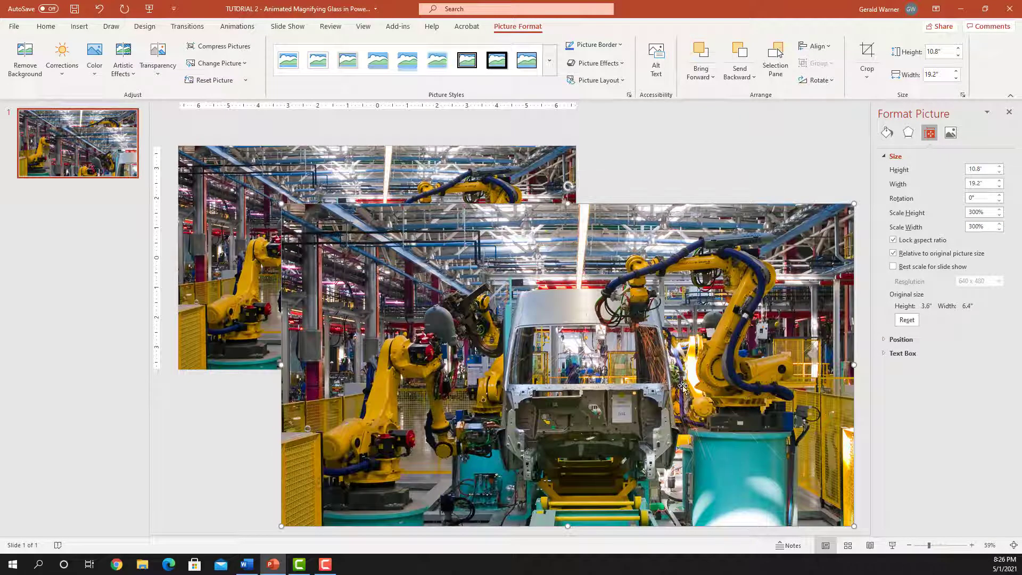
drag(692, 431, 620, 397)
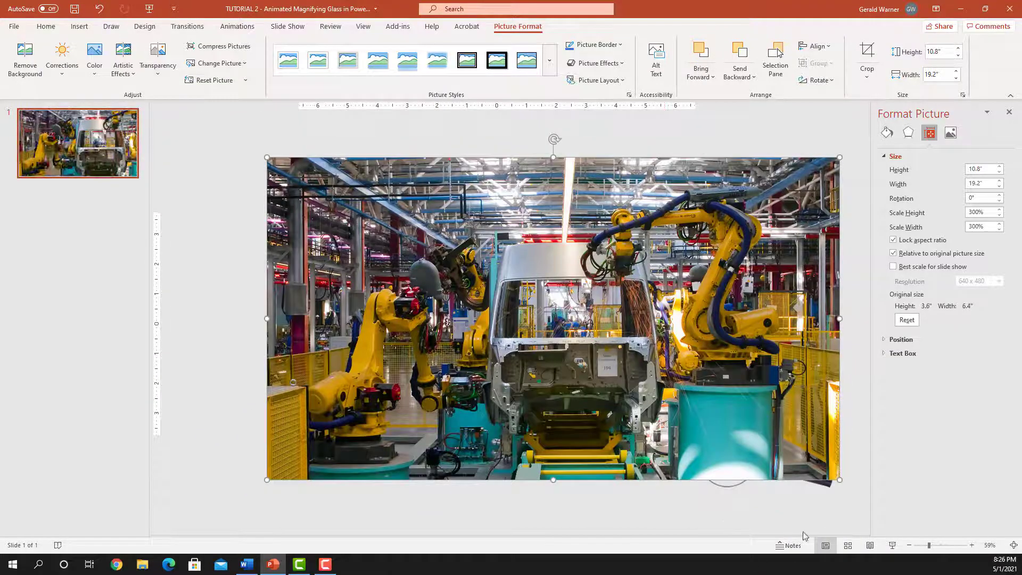
drag(668, 350, 610, 356)
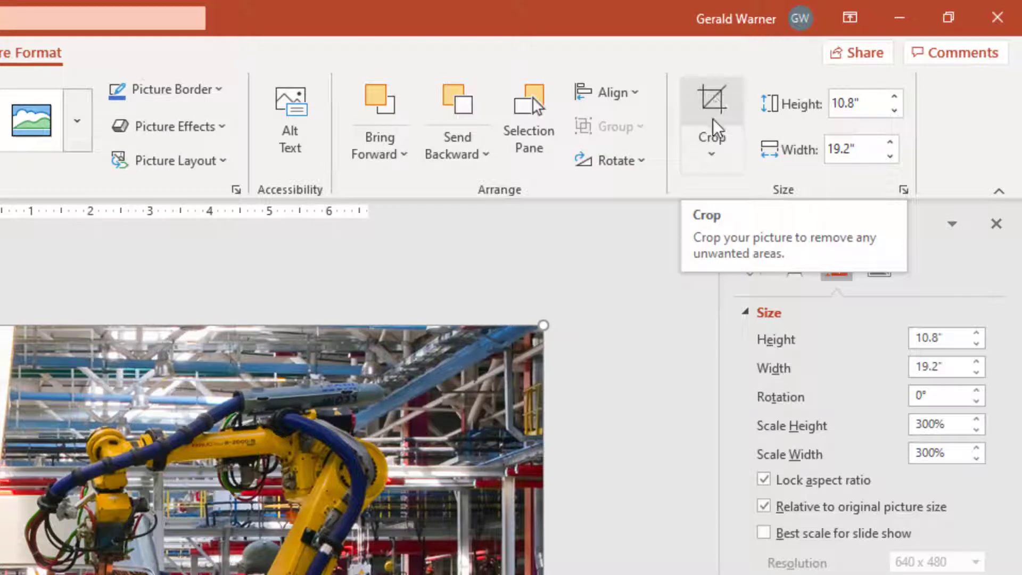
- Crop the enlarged photo to an Oval shape
click(714, 156)
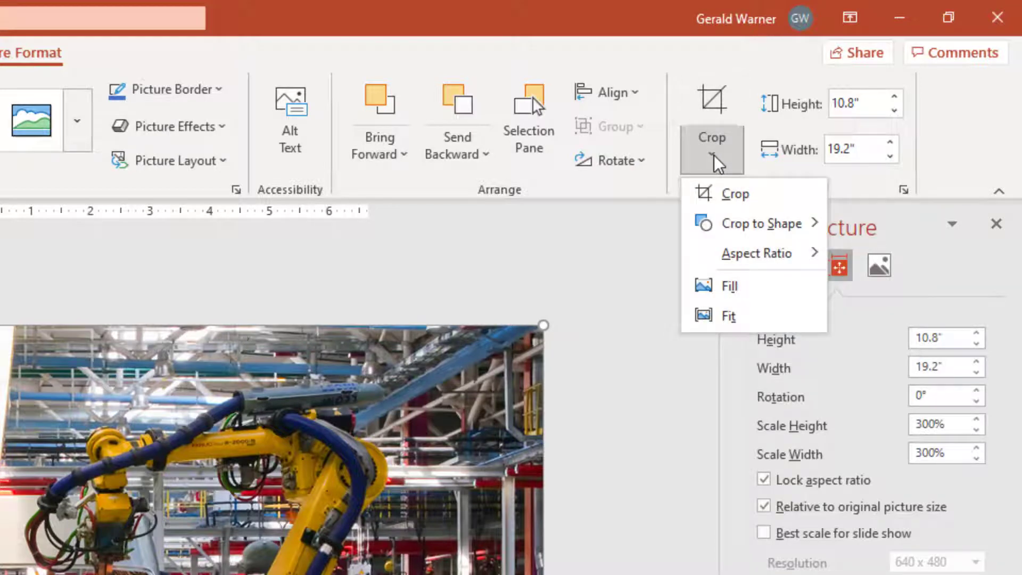
mouse_move(703, 223)
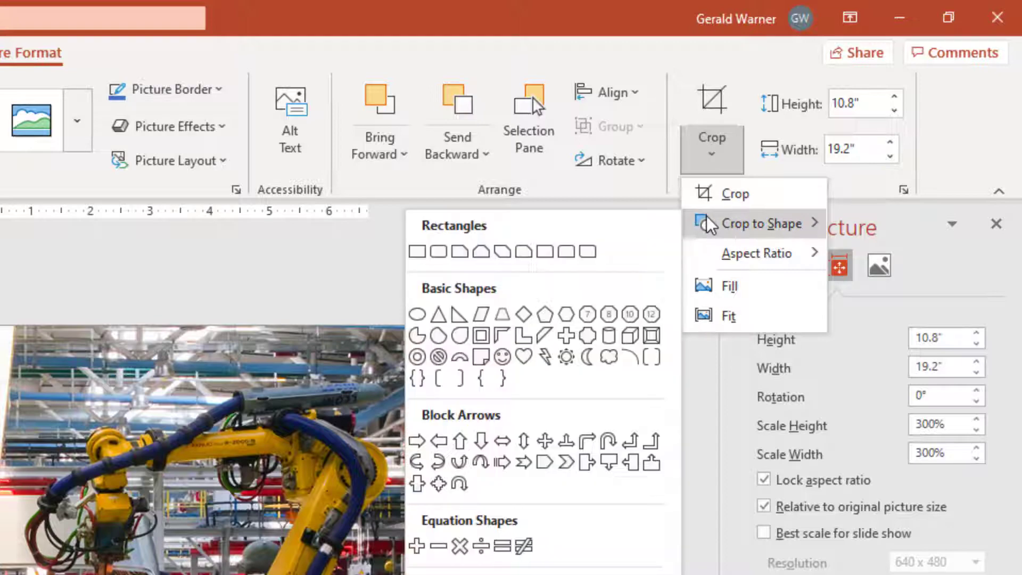
click(417, 314)
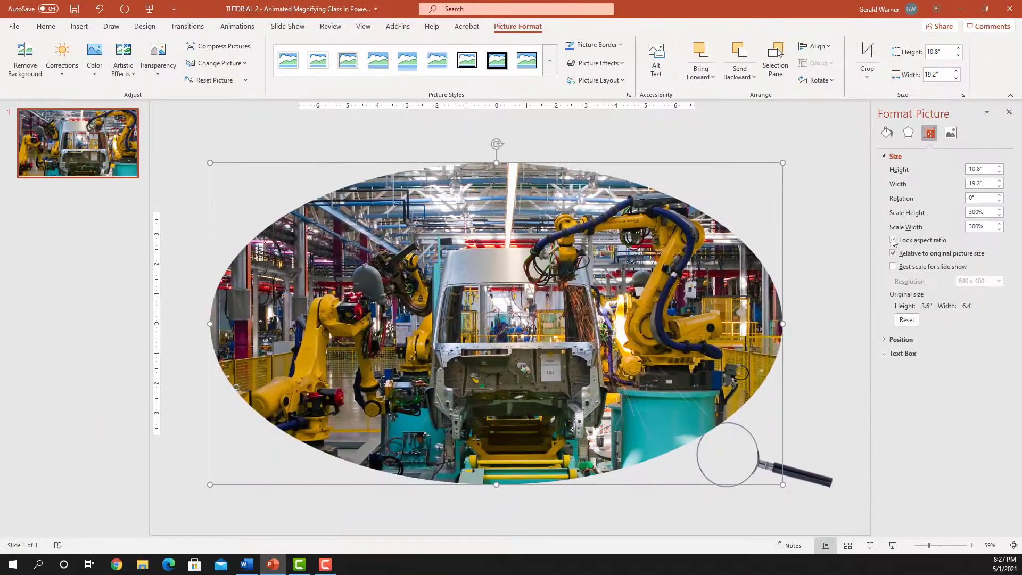
click(893, 240)
click(868, 78)
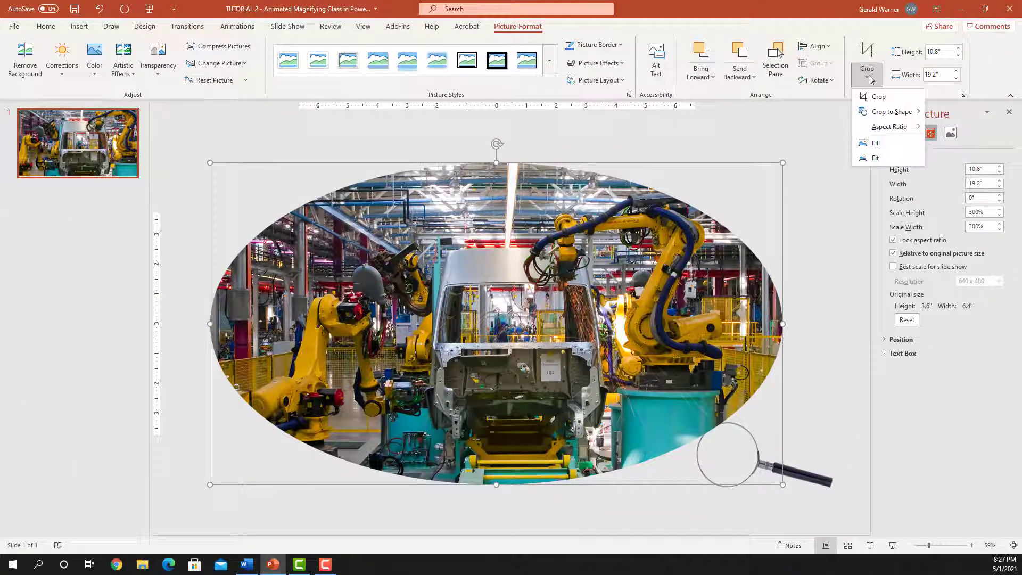
- Crop the oval to a 1:1 circle, shrink it to 72%, and place it in the lens
mouse_move(875, 127)
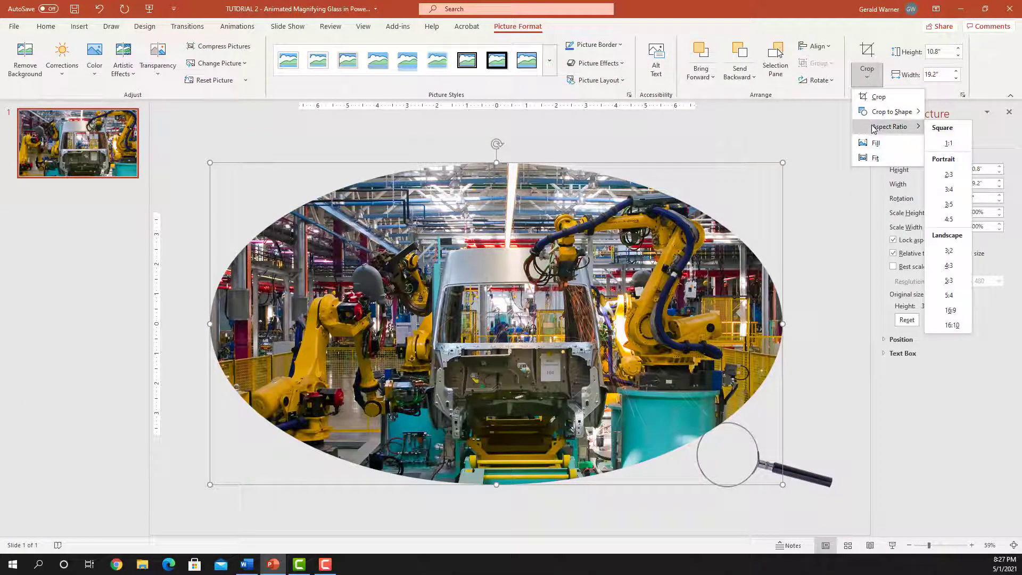
click(946, 143)
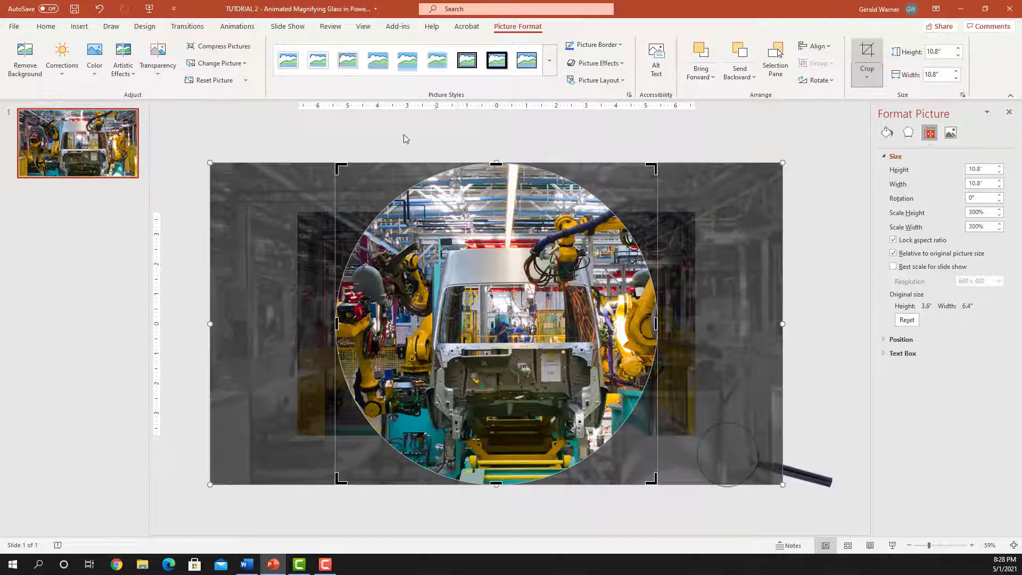
click(867, 56)
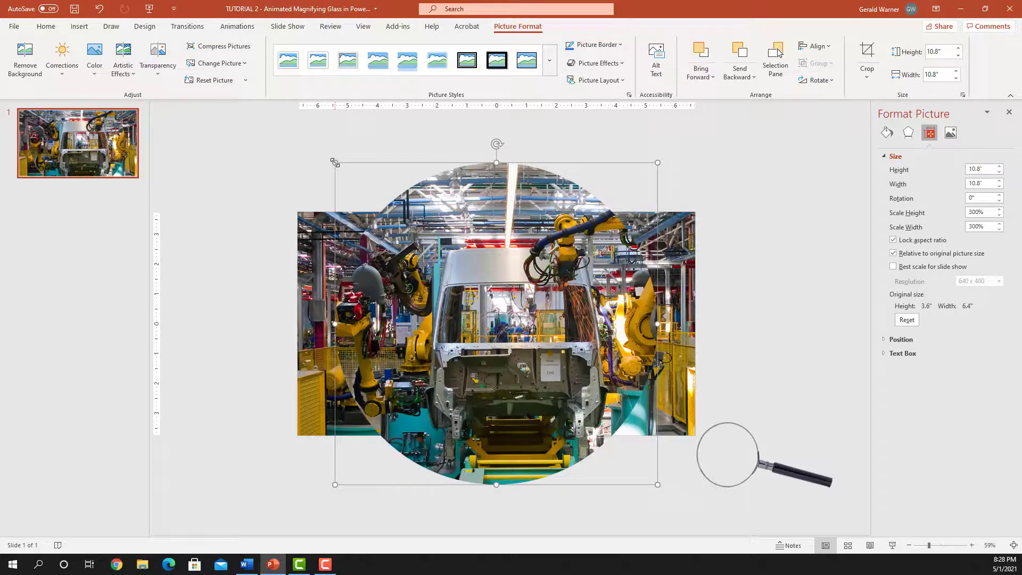
drag(335, 162, 603, 475)
drag(580, 455, 719, 458)
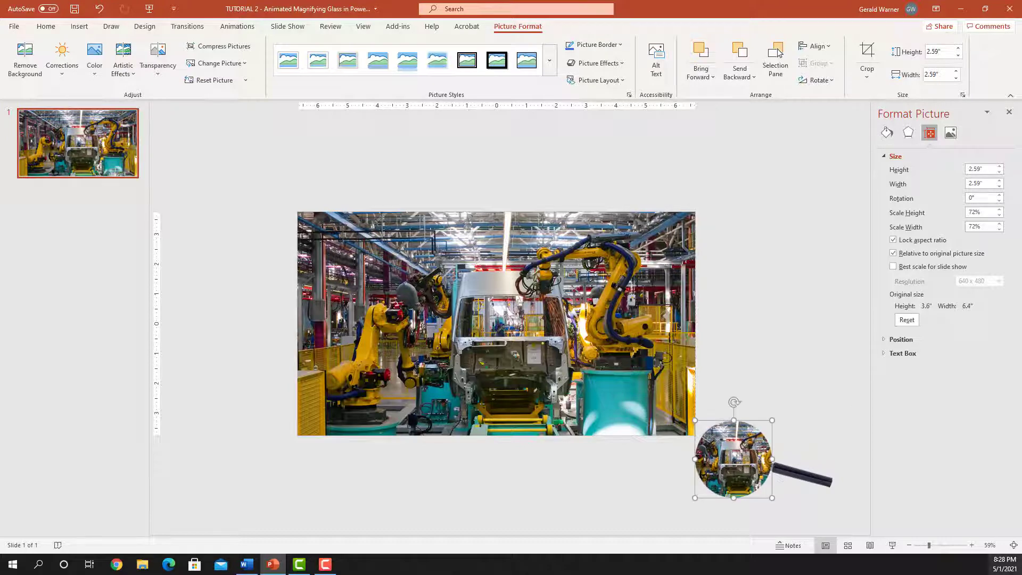
- At 250% zoom, resize and nudge the circle to about 2.12" by 2.03" inside the lens
click(952, 546)
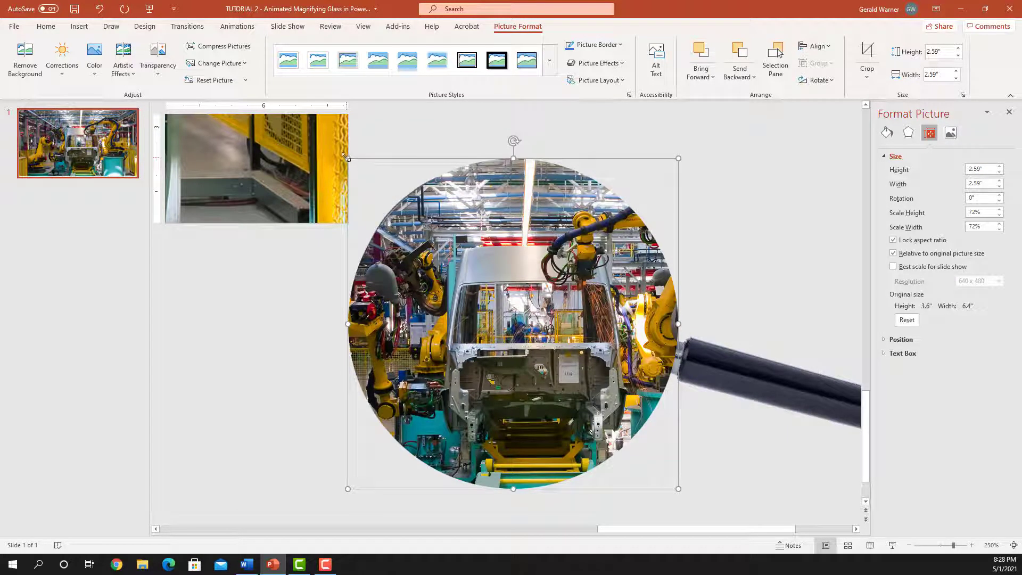
mouse_move(345, 156)
mouse_down()
mouse_move(371, 177)
mouse_move(357, 167)
mouse_up()
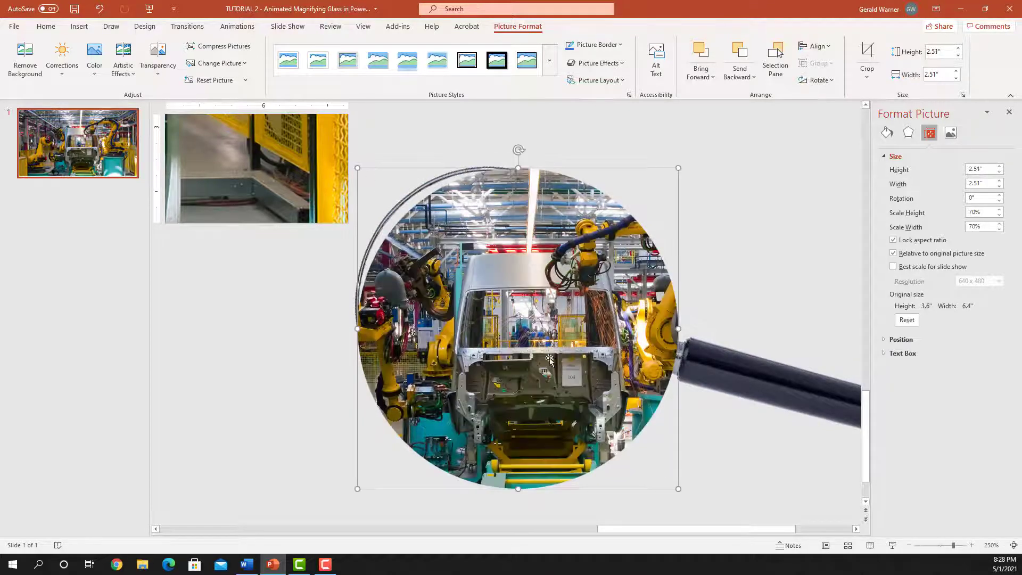
drag(679, 488, 621, 446)
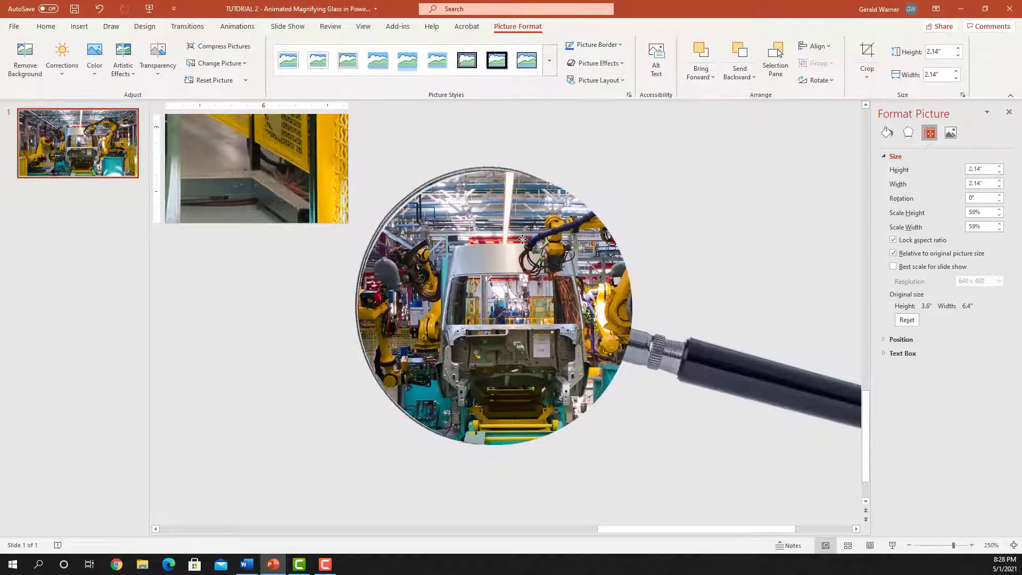
click(522, 239)
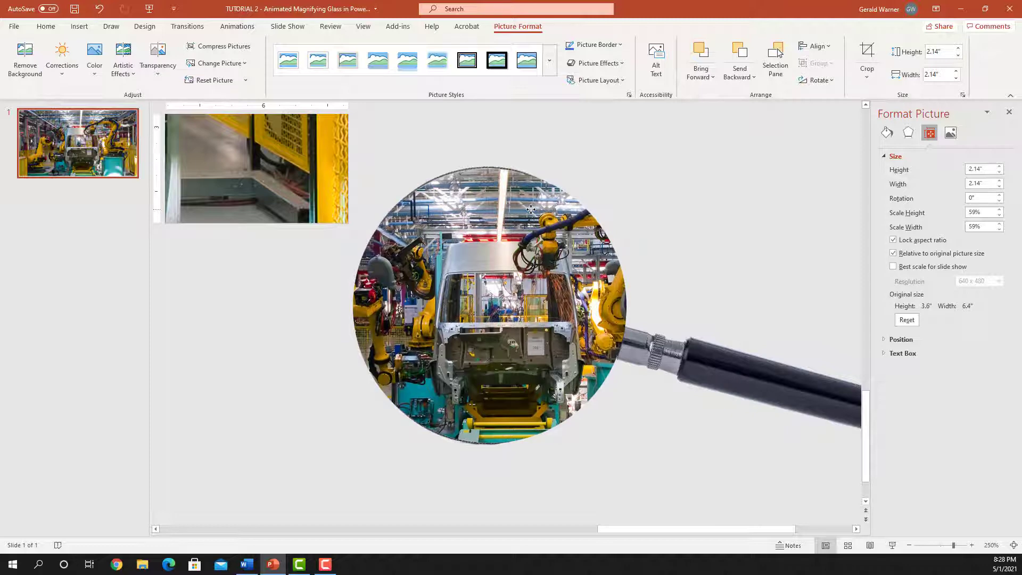
click(531, 208)
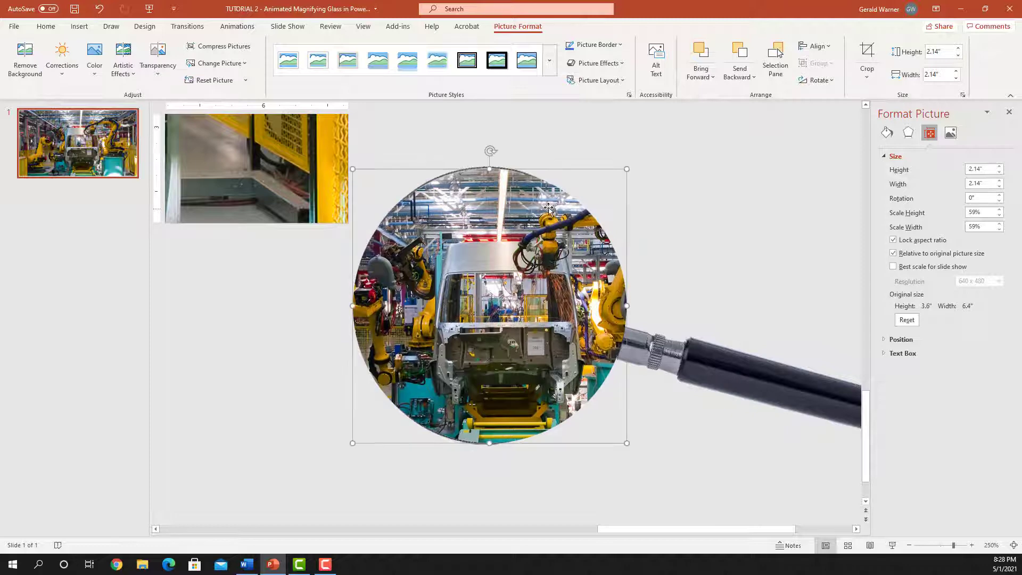
drag(626, 168, 624, 170)
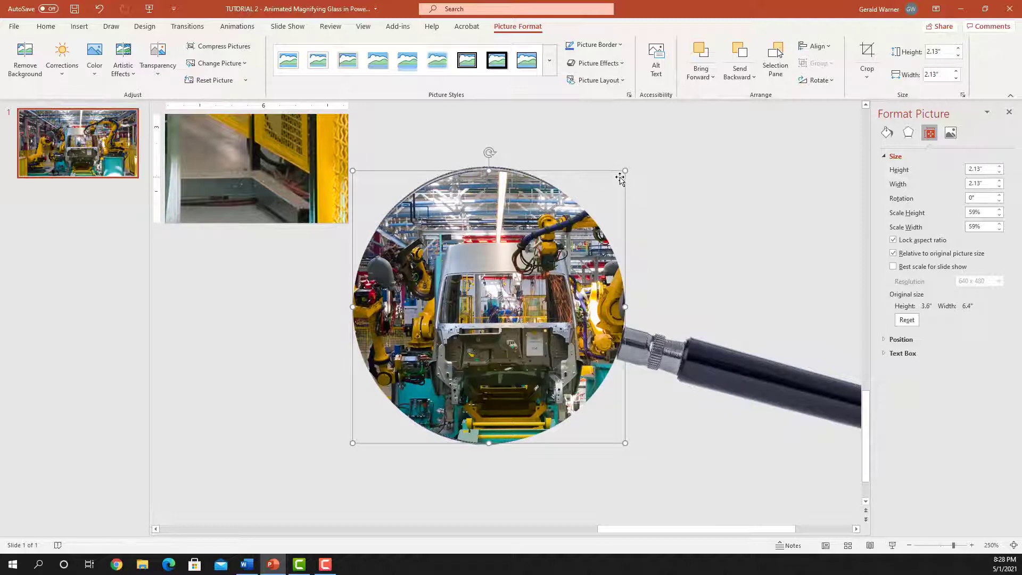
drag(623, 442, 621, 440)
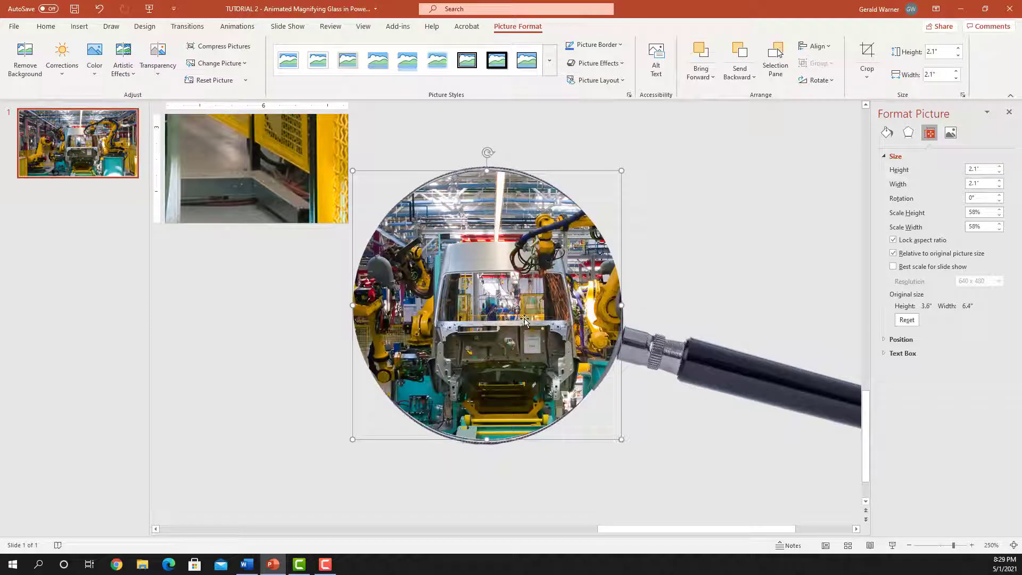
drag(508, 312, 513, 313)
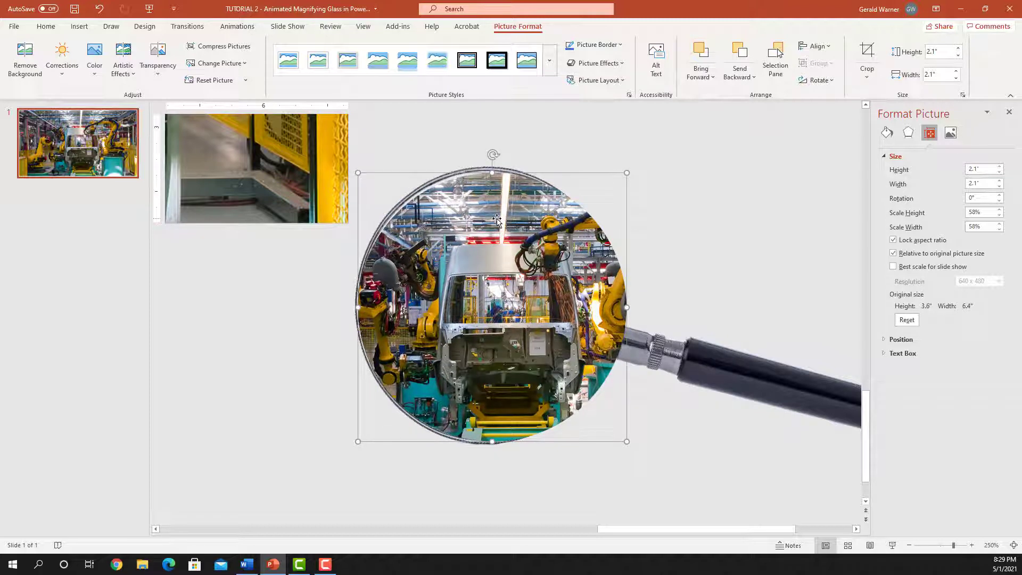
drag(492, 173, 492, 170)
drag(628, 305, 617, 310)
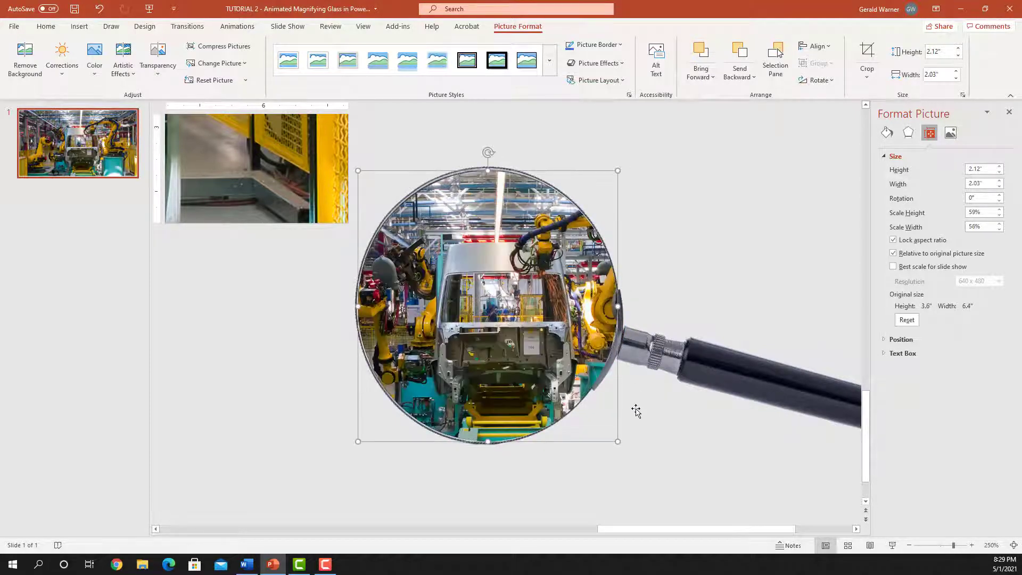
key(ctrl+z)
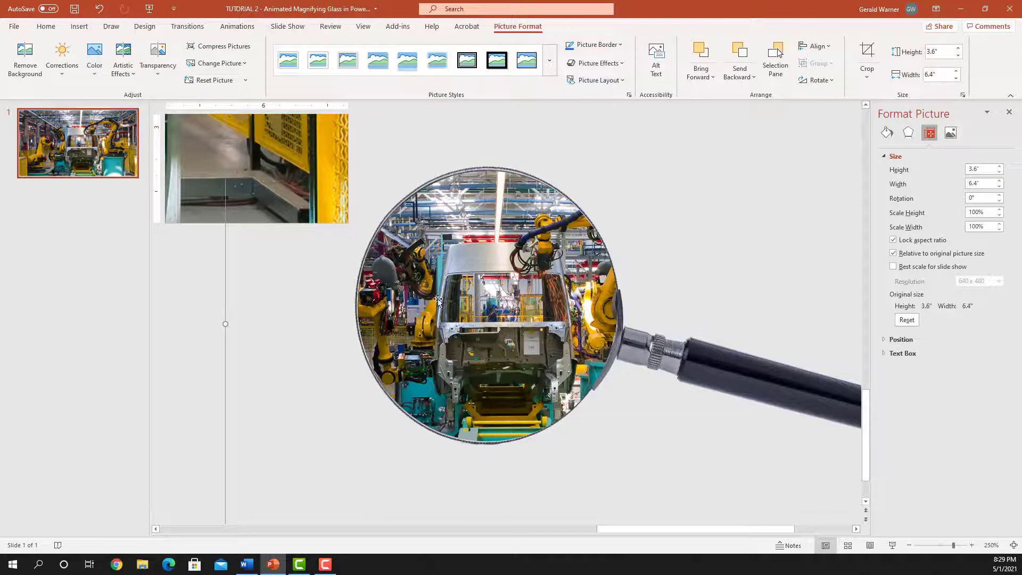
- Select the magnifier and lens pictures in turn, then close the Format Picture pane
click(216, 341)
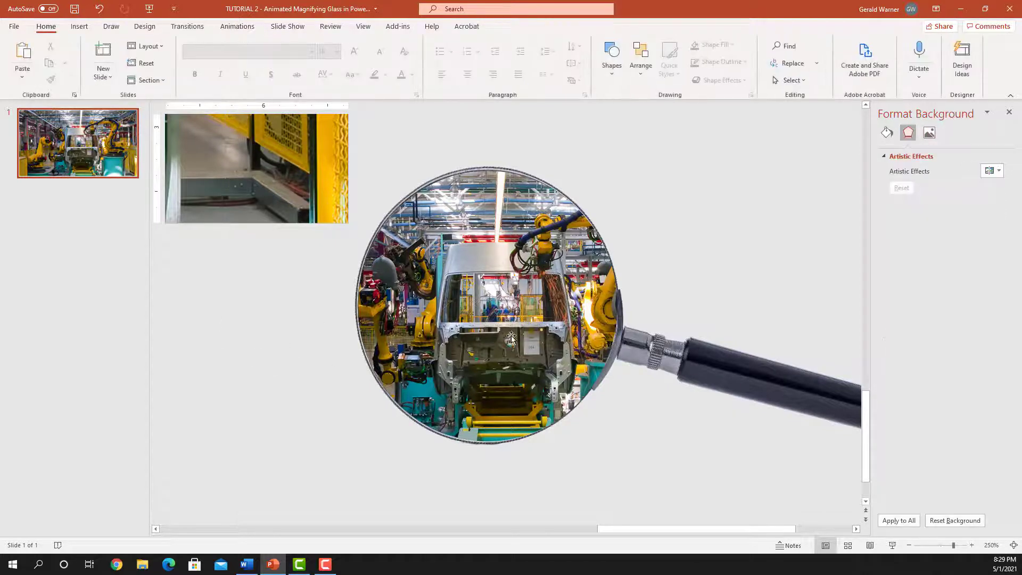
click(670, 277)
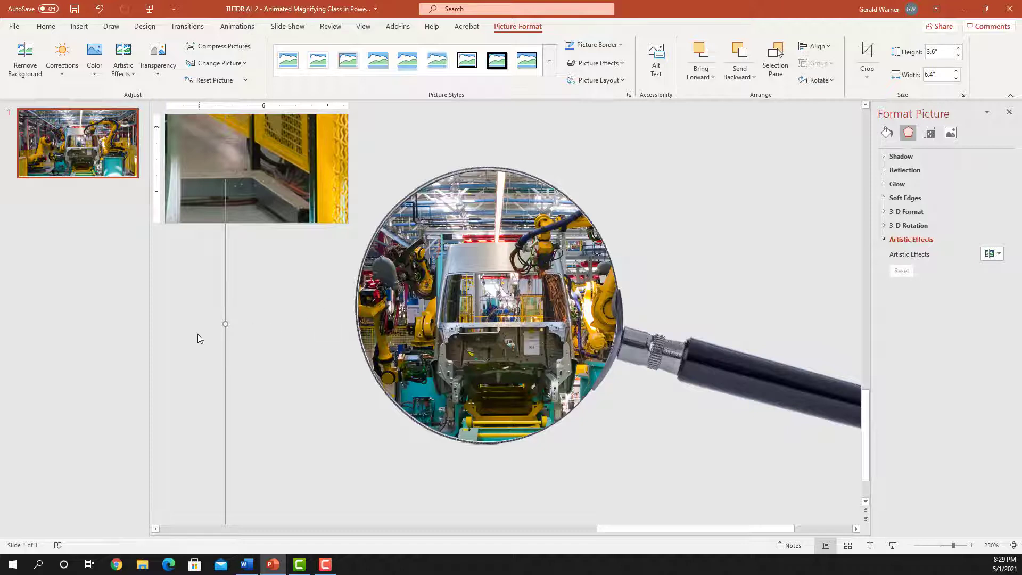
click(455, 290)
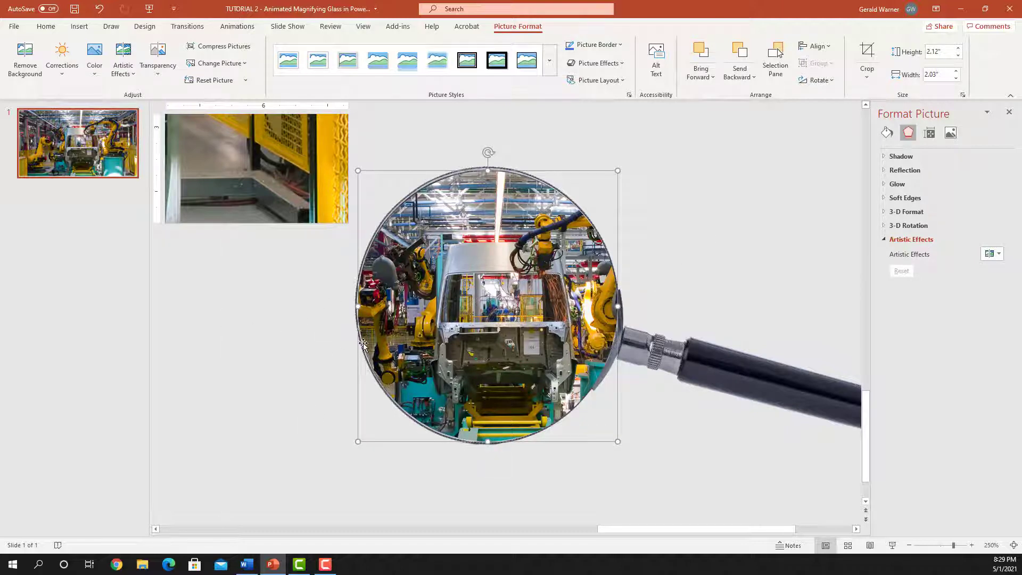
click(1008, 112)
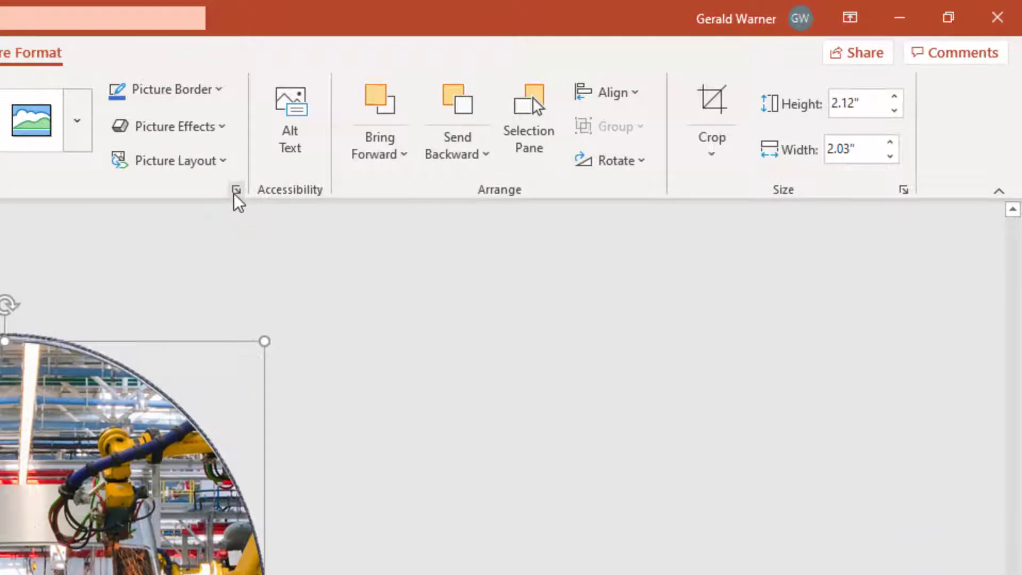
- In the Selection Pane, rename Picture 4 to 'Magnifying' and move it above Picture 6
click(524, 133)
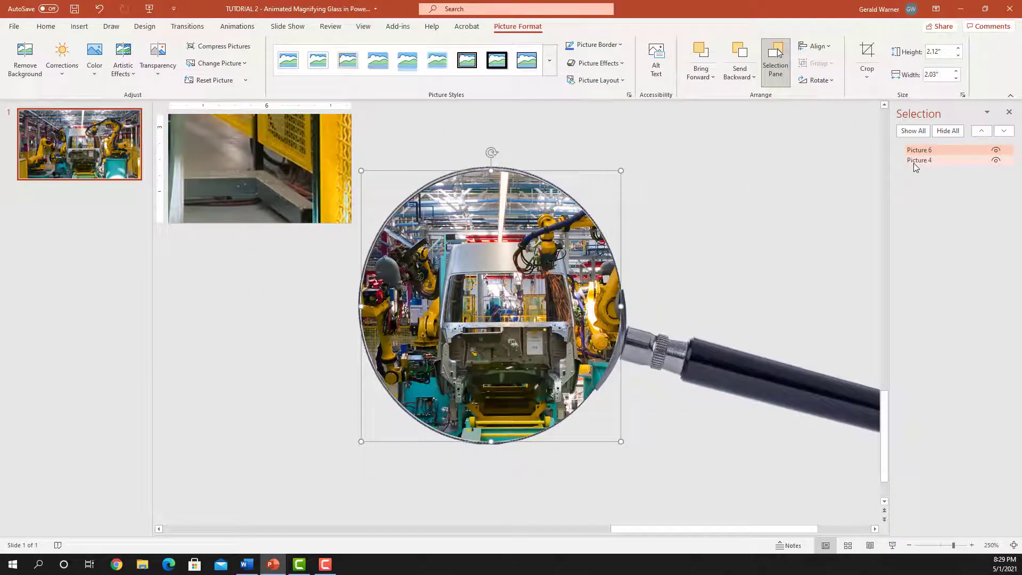
click(913, 163)
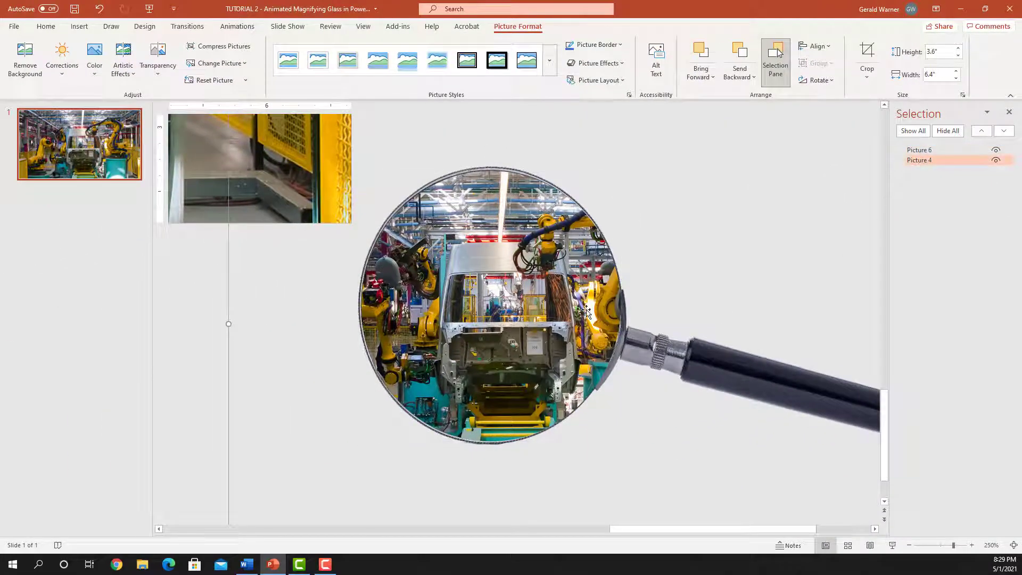
click(927, 161)
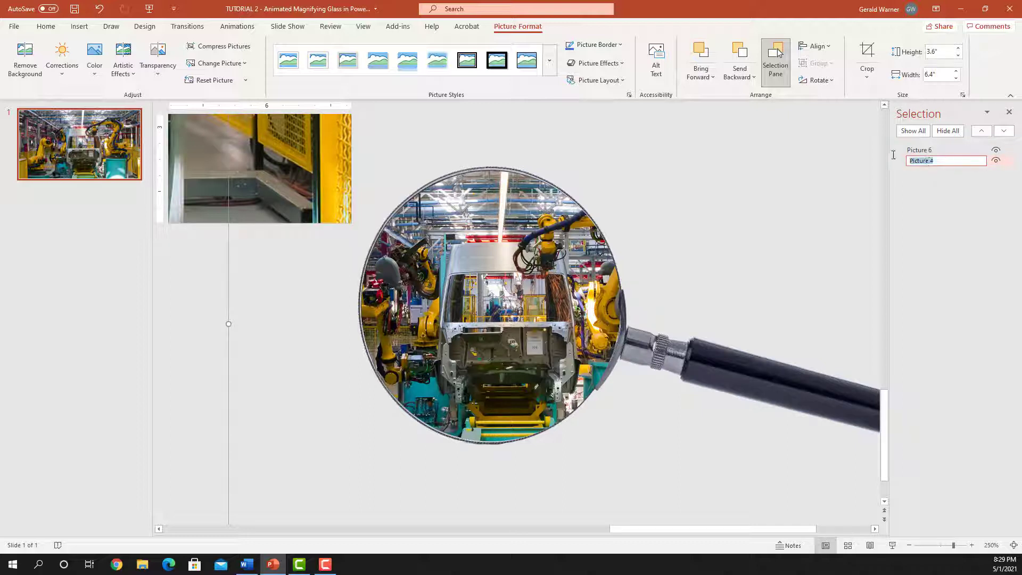
text(Magnifying)
key(Return)
drag(931, 160, 931, 149)
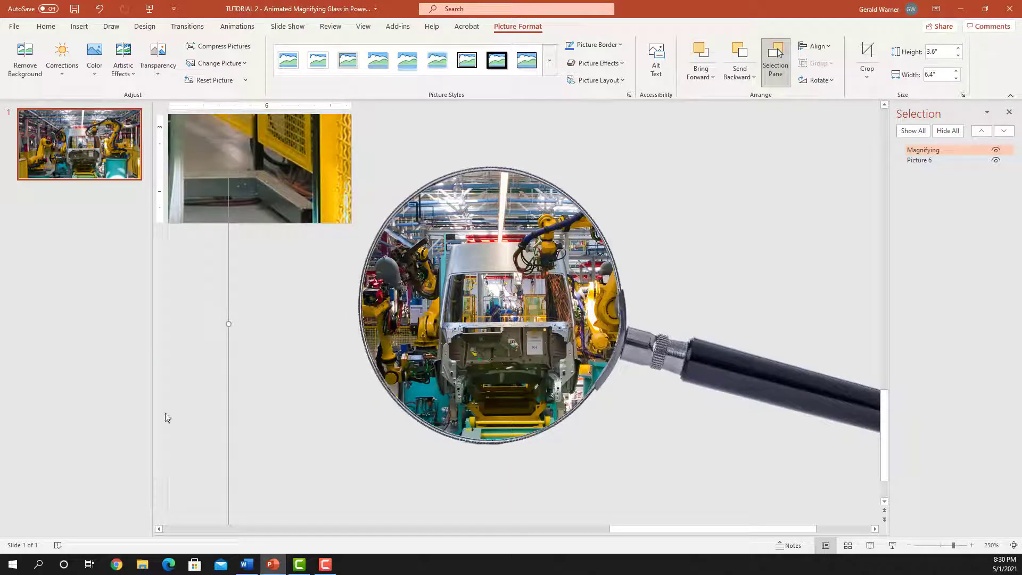
click(929, 546)
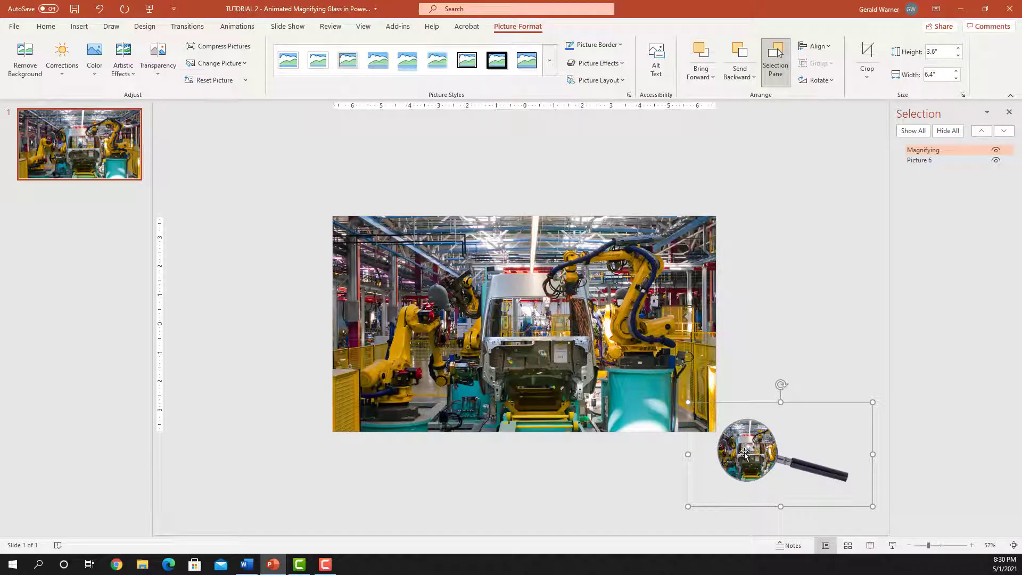
- Crop Picture 6 and drag its image corner outward to enlarge the photo inside the lens
click(929, 161)
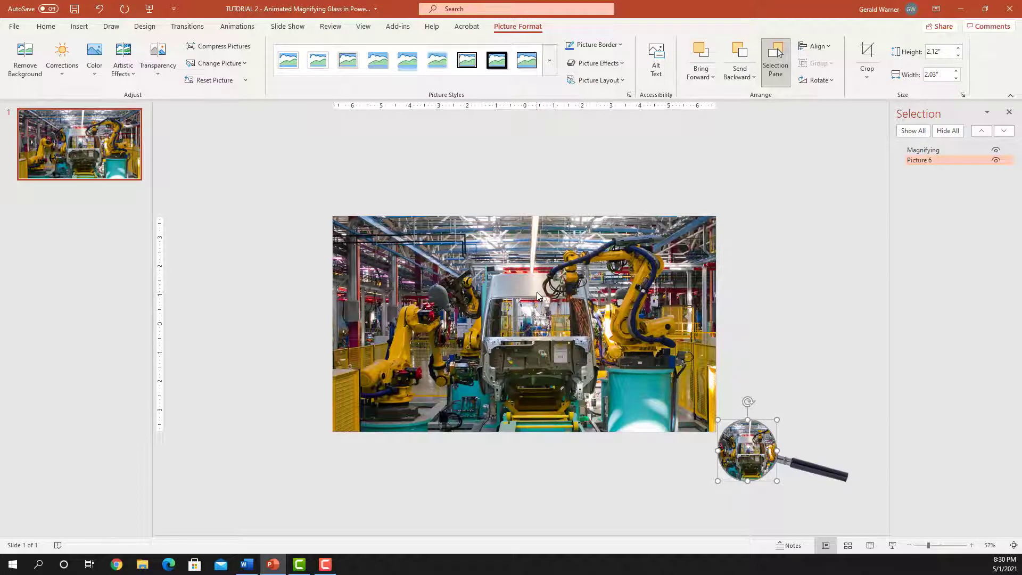
click(867, 53)
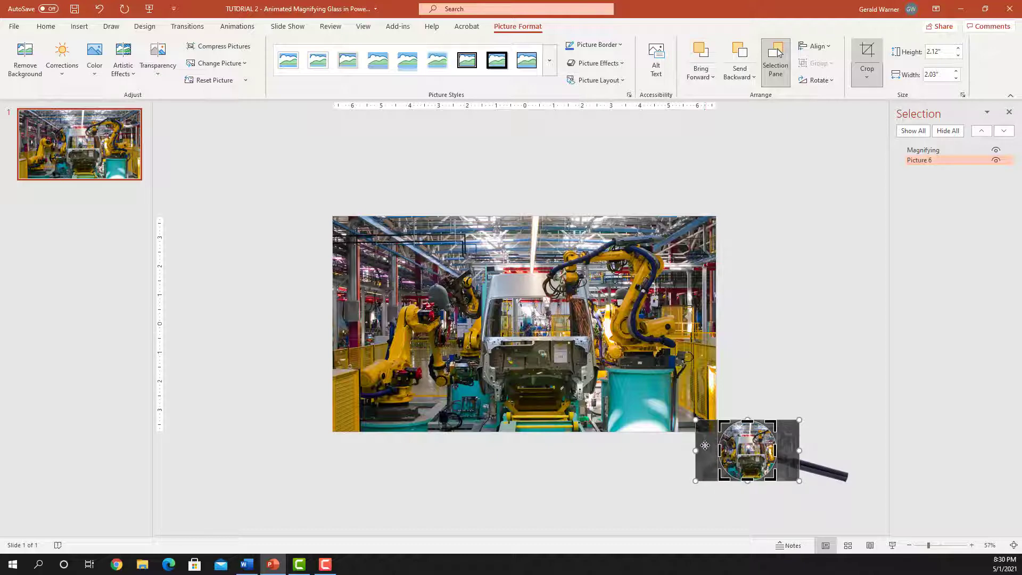
drag(696, 420, 427, 165)
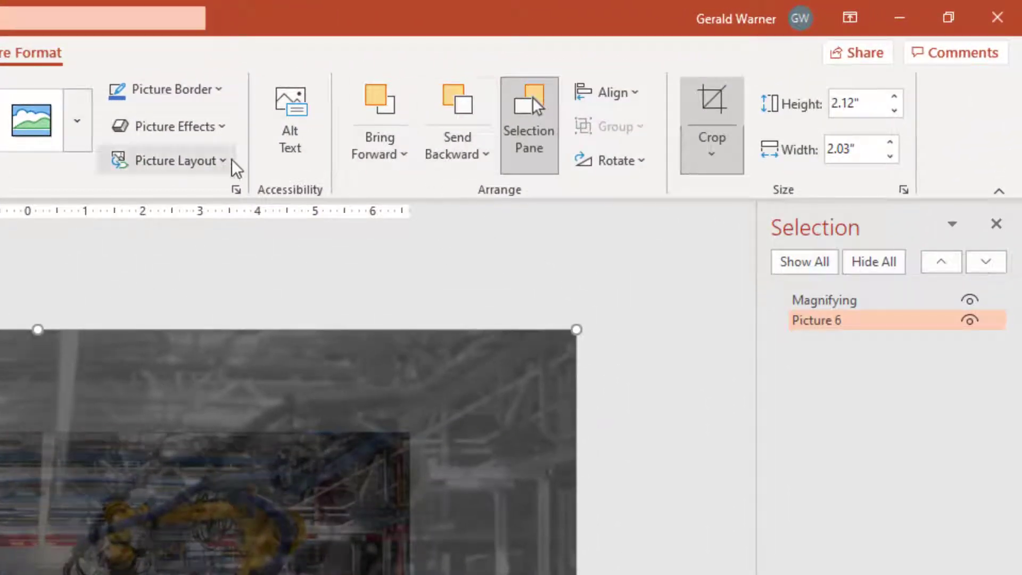
- Set the lens photo's Scale Height and Width to 300%, then finish cropping
click(236, 190)
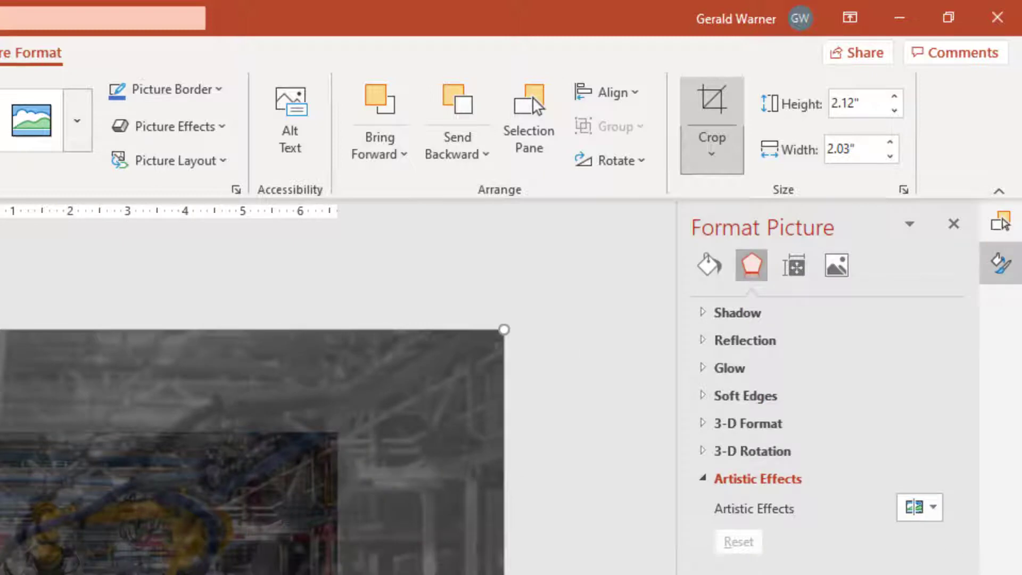
click(797, 268)
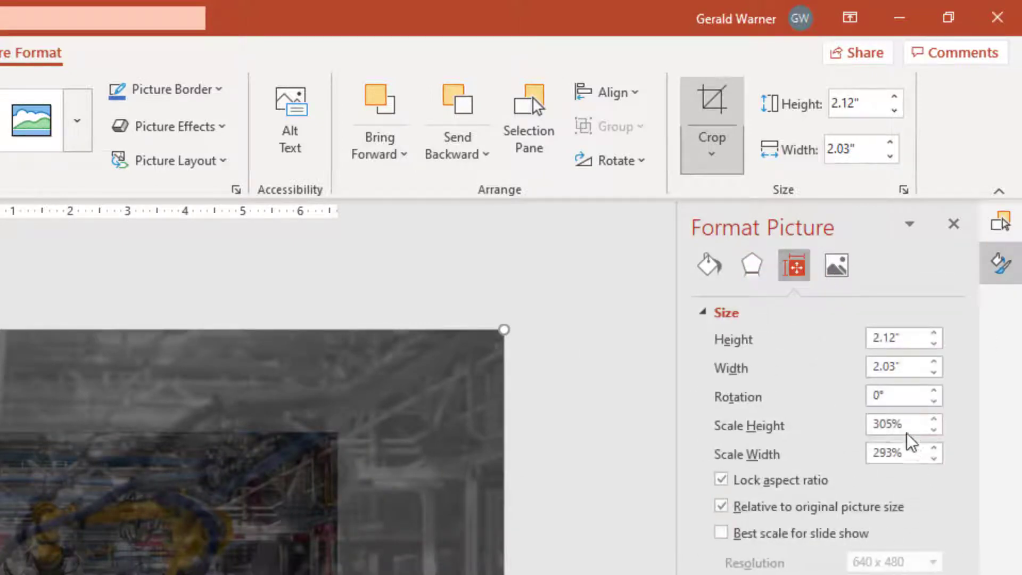
drag(910, 426, 866, 424)
text(300)
key(Tab)
text(300)
key(BackSpace)
key(BackSpace)
key(BackSpace)
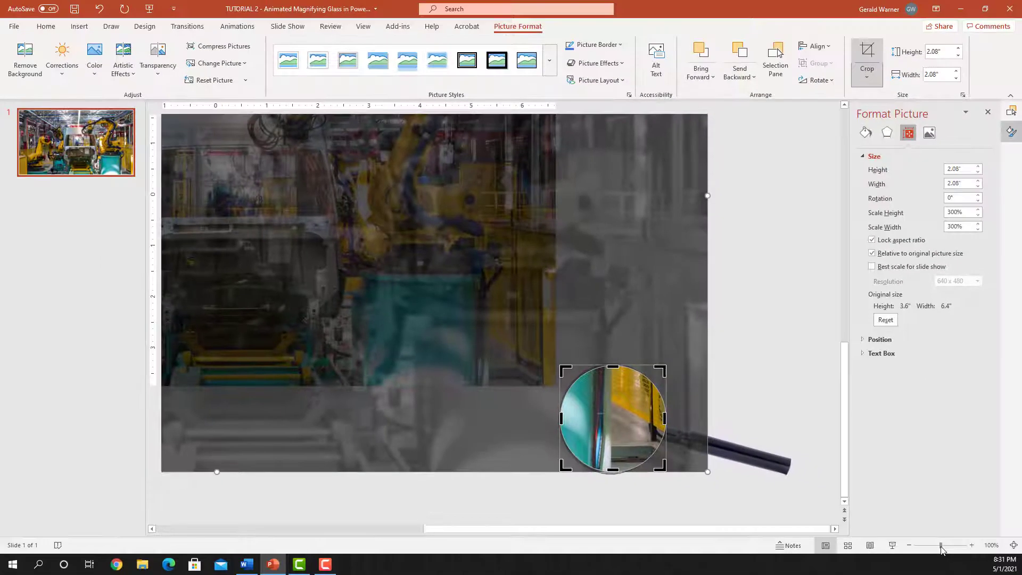
click(925, 545)
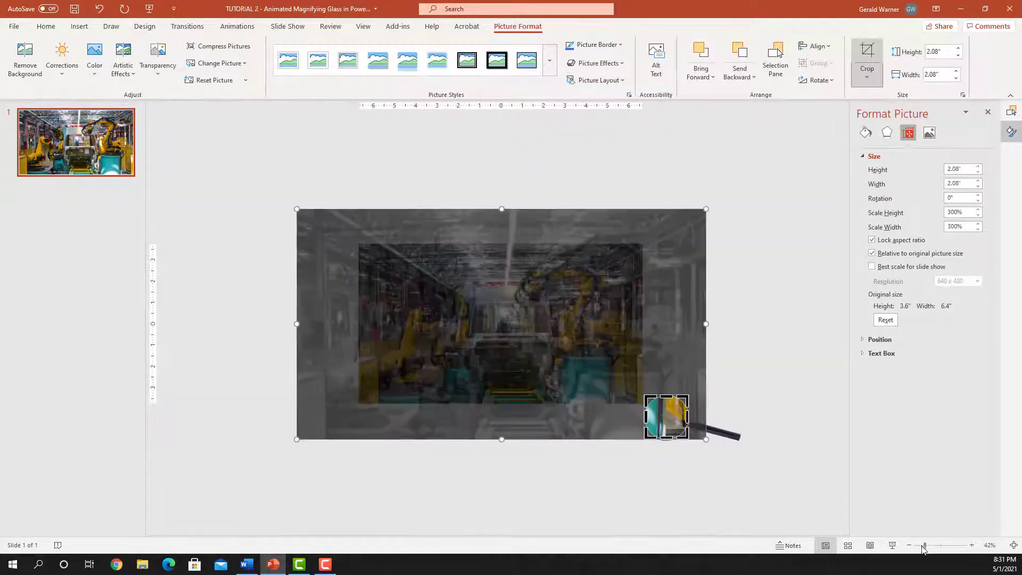
click(753, 233)
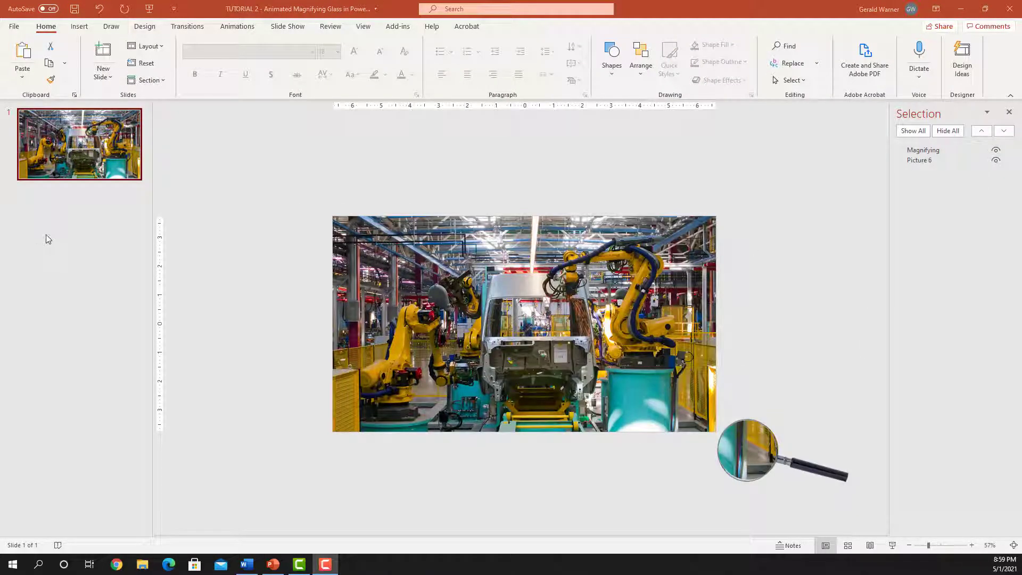
- Duplicate slide 1 into a second slide
click(78, 149)
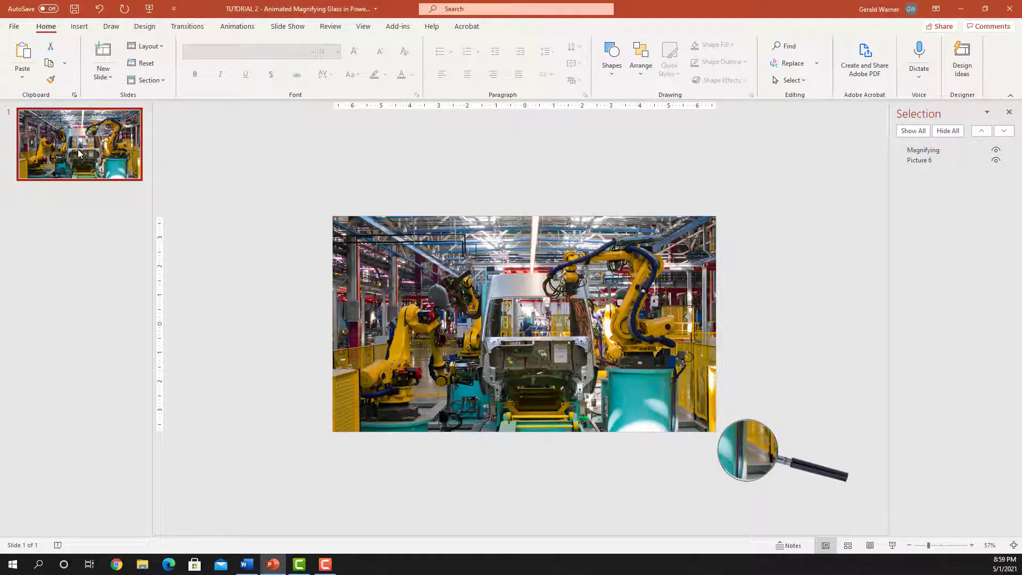
right_click(78, 151)
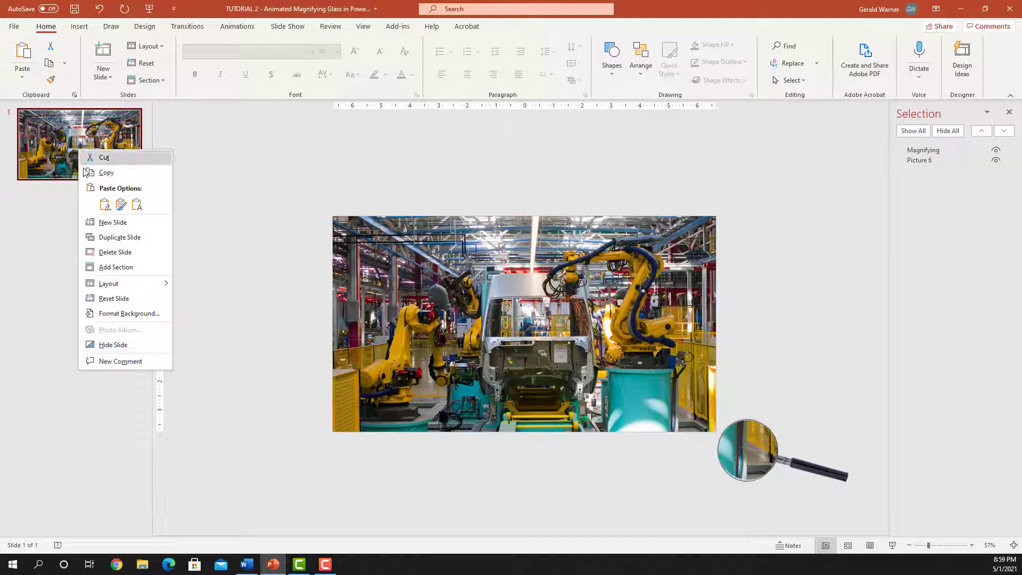
click(104, 238)
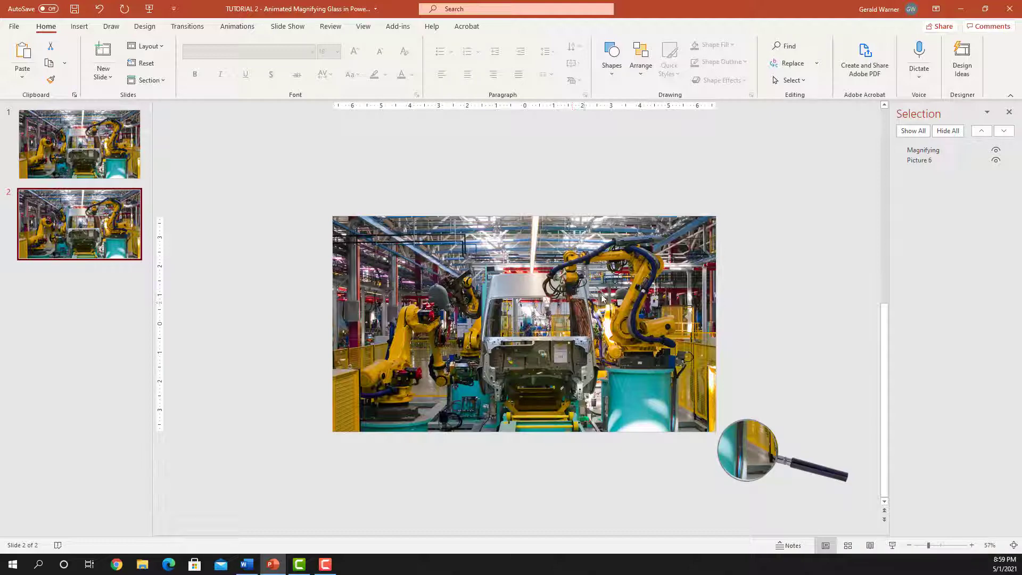
- Select Picture 6 and Magnifying together and start the slide show from slide 2
click(919, 161)
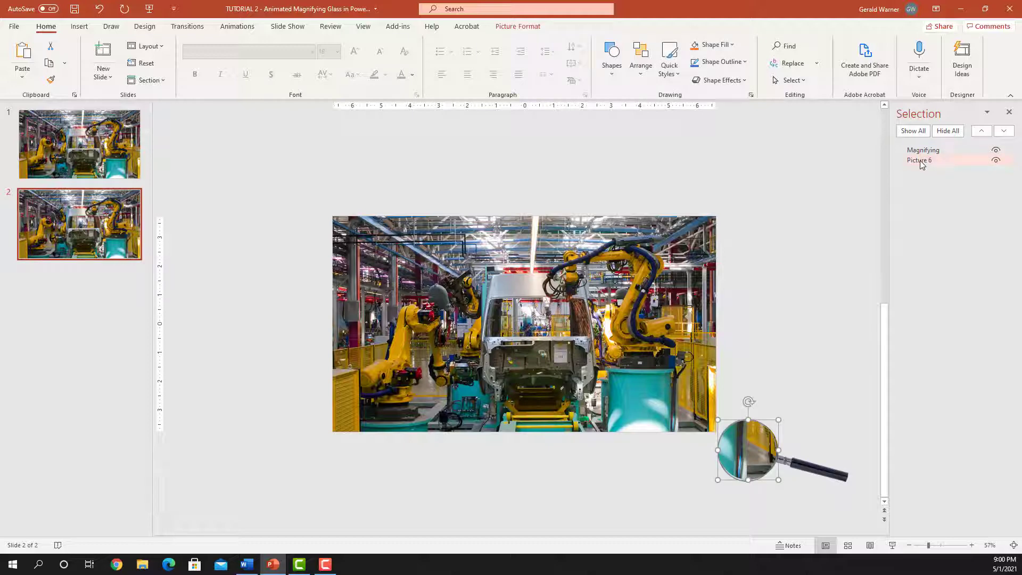
ctrl+click(920, 151)
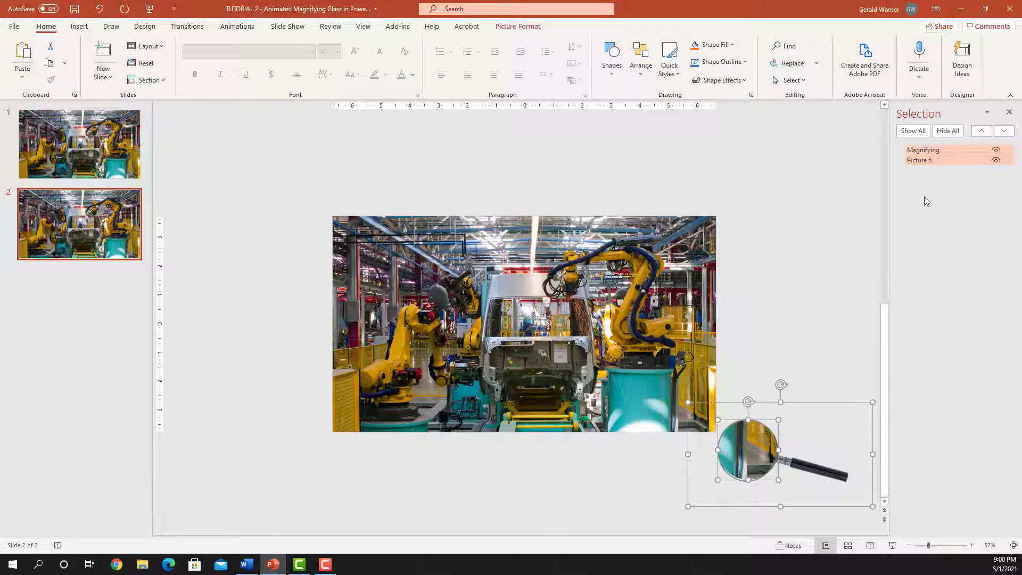
click(855, 239)
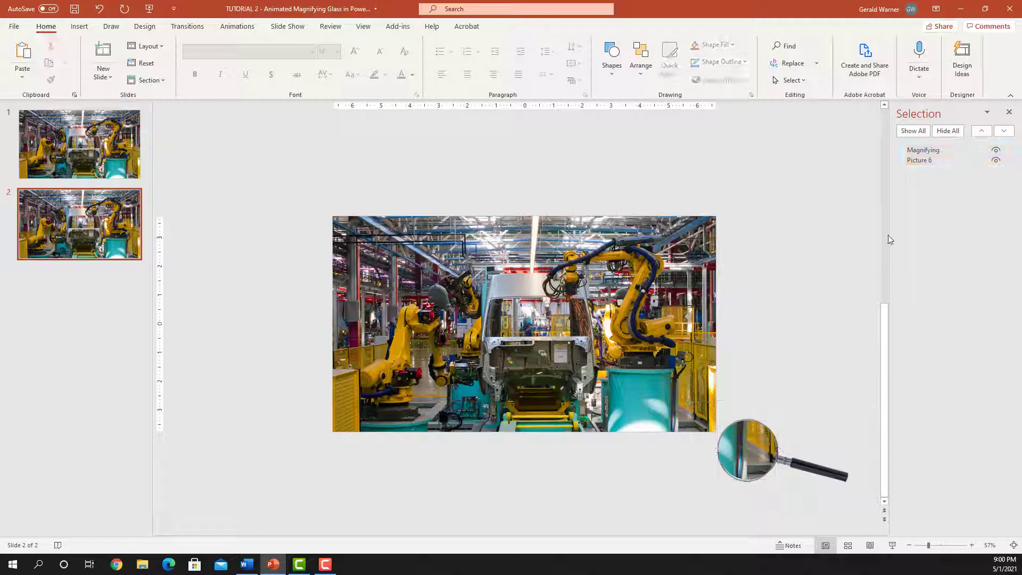
click(923, 162)
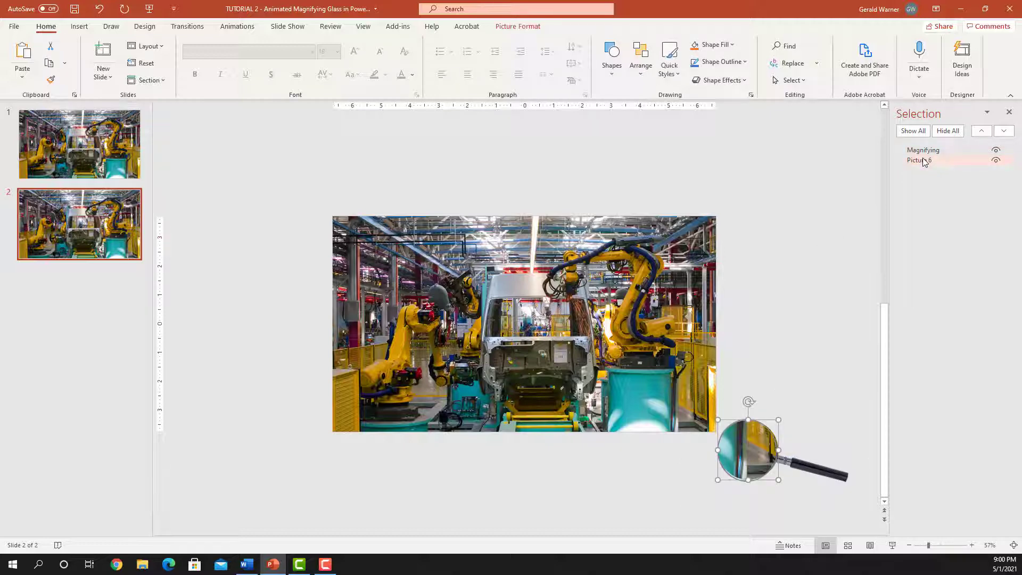
ctrl+click(923, 150)
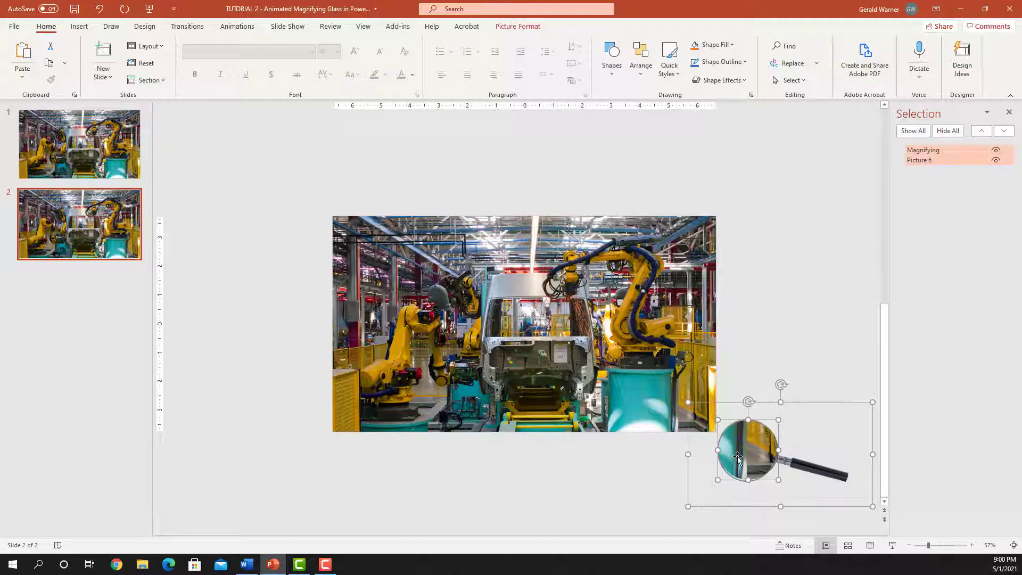
key(shift+F5)
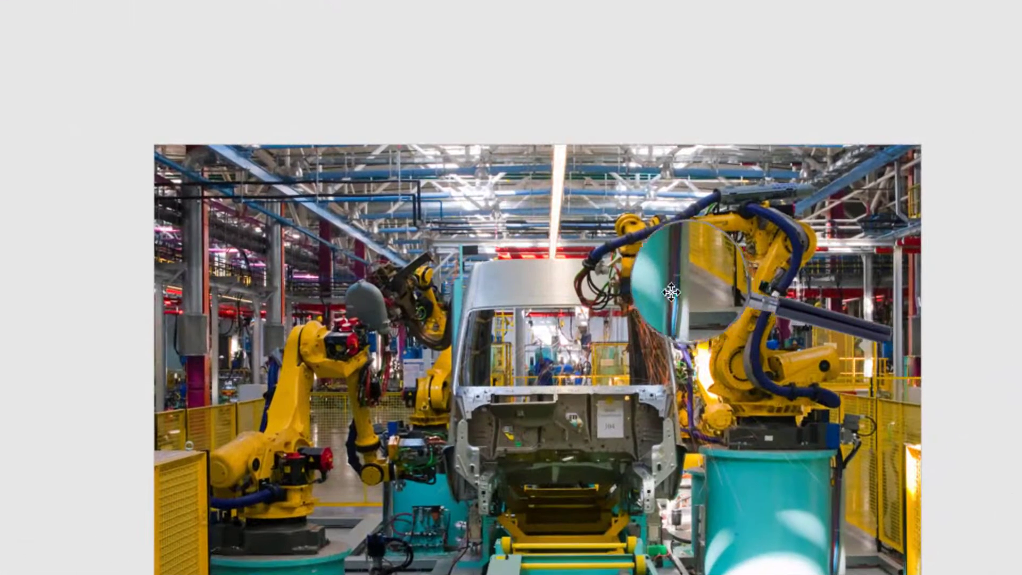